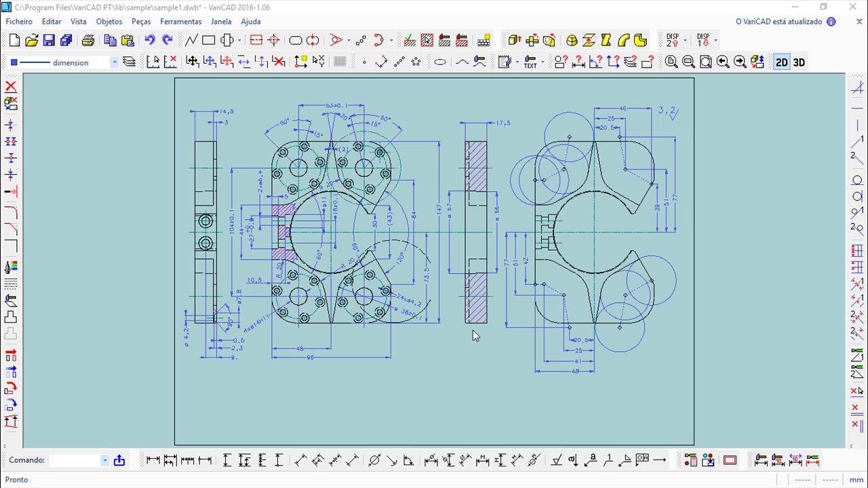
scroll(434, 244, "down", 1)
scroll(435, 246, "up", 4)
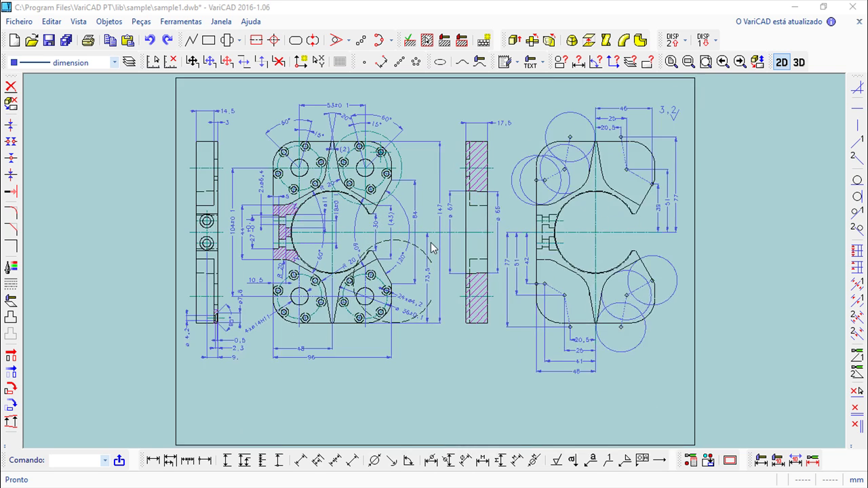
scroll(439, 246, "up", 2)
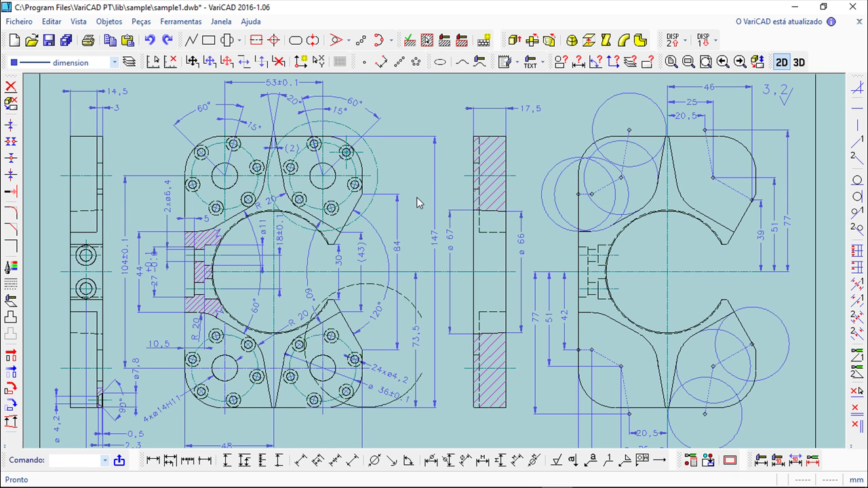
scroll(419, 201, "up", 1)
scroll(418, 200, "down", 1)
scroll(416, 200, "down", 1)
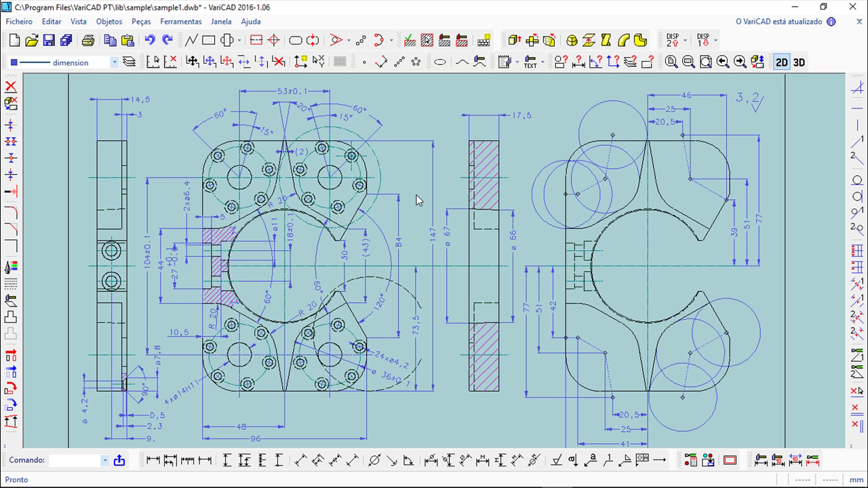
- Start deleting objects and switch the selection filter from lines to NURBS curves to arcs and circles
left_click(10, 87)
left_click_drag(255, 81, 436, 80)
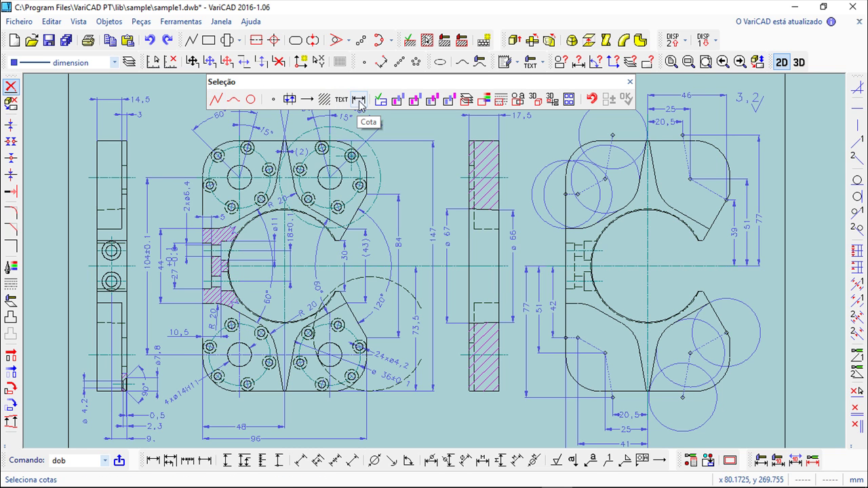
left_click(216, 100)
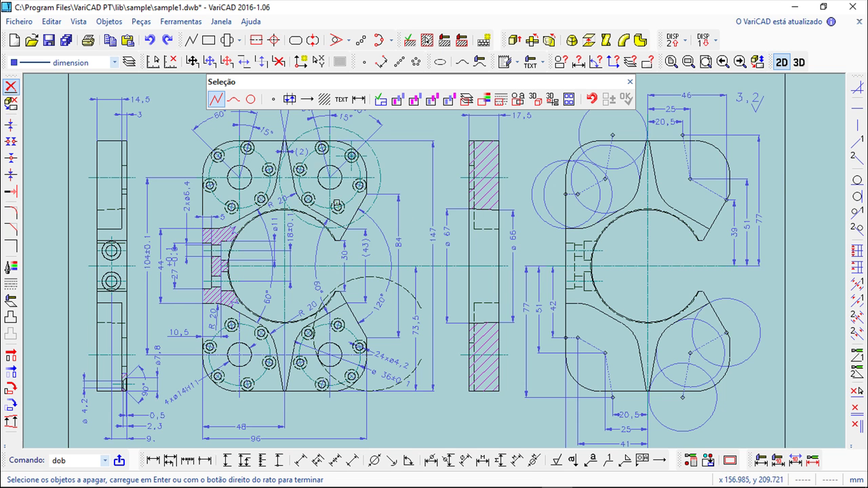
scroll(336, 203, "up", 2)
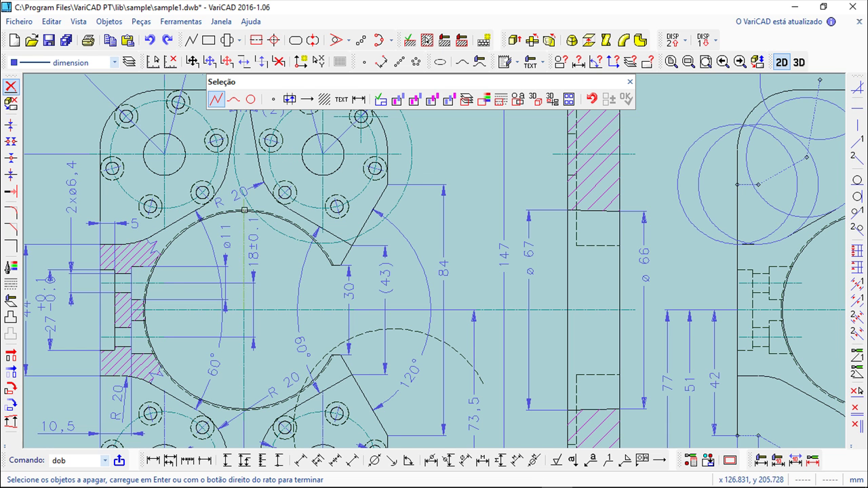
scroll(261, 211, "down", 1)
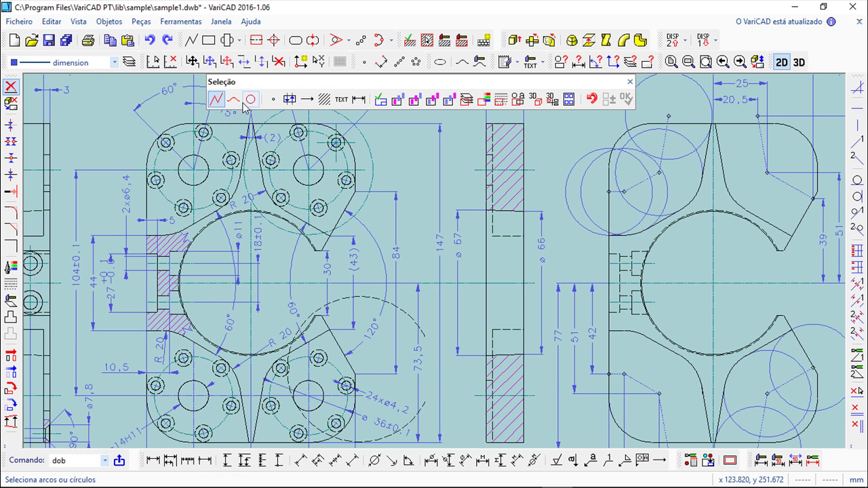
left_click(234, 103)
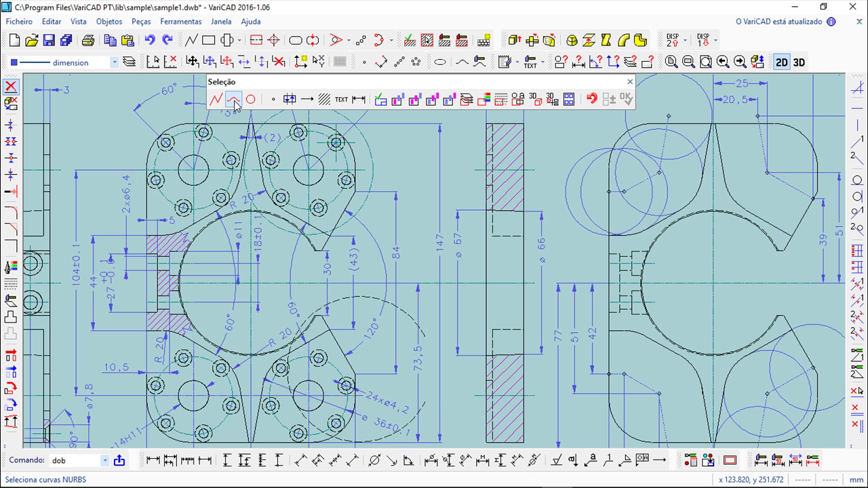
left_click(251, 100)
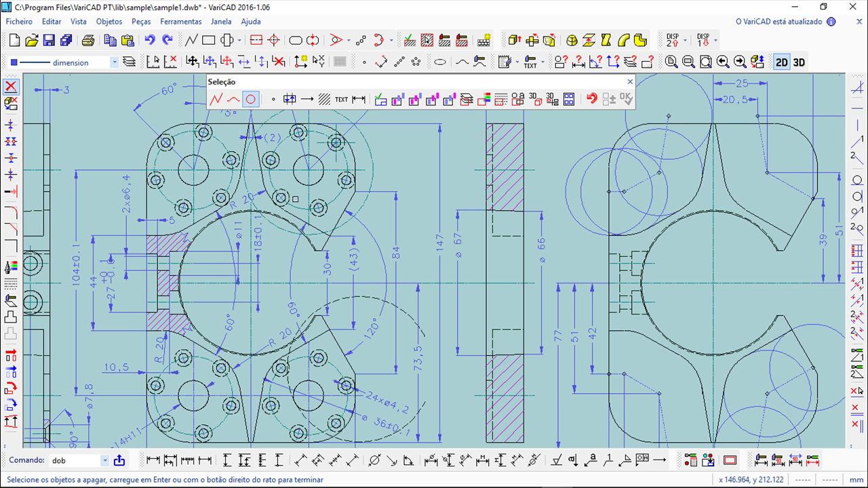
- Switch the deletion's selection filter through points, symbols and hatches, ending with dimensions
left_click(273, 99)
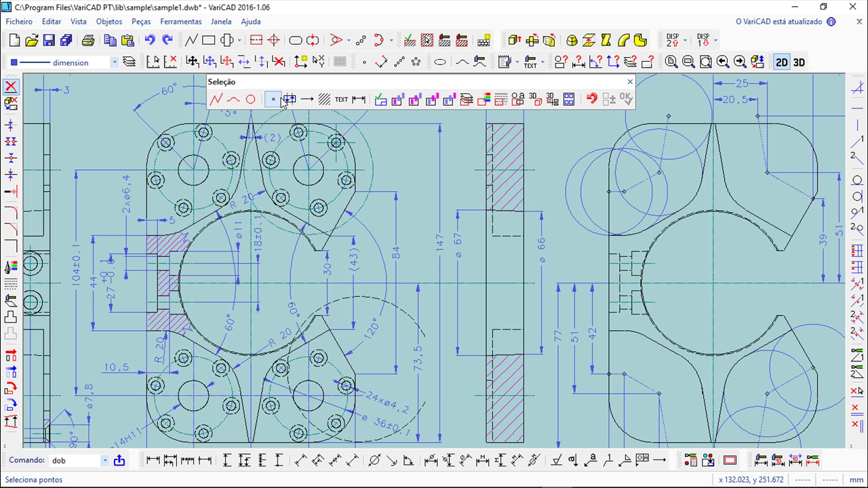
left_click(291, 102)
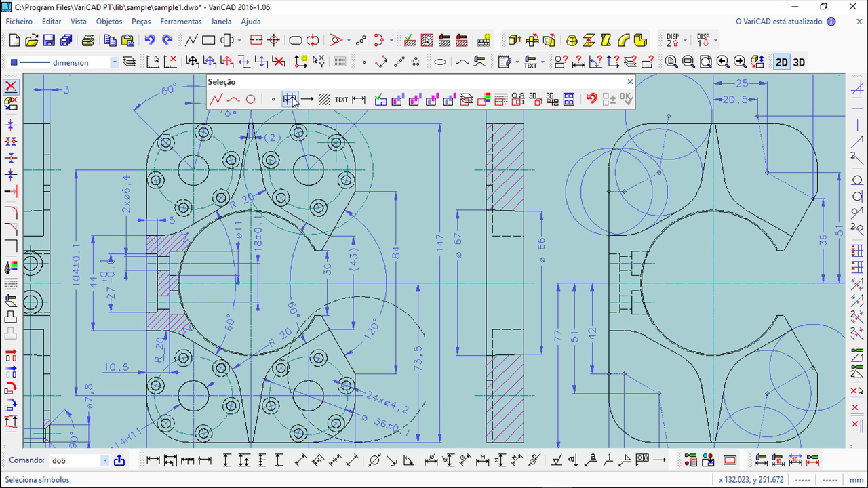
left_click(323, 100)
left_click(175, 240)
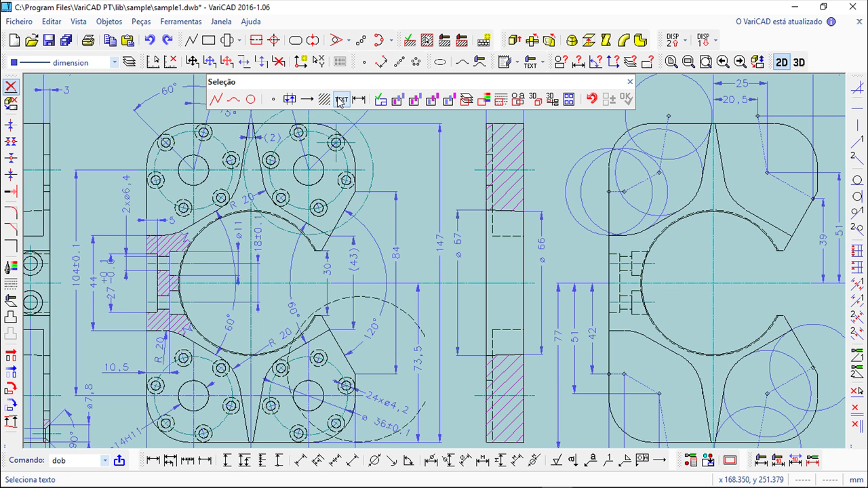
left_click(359, 101)
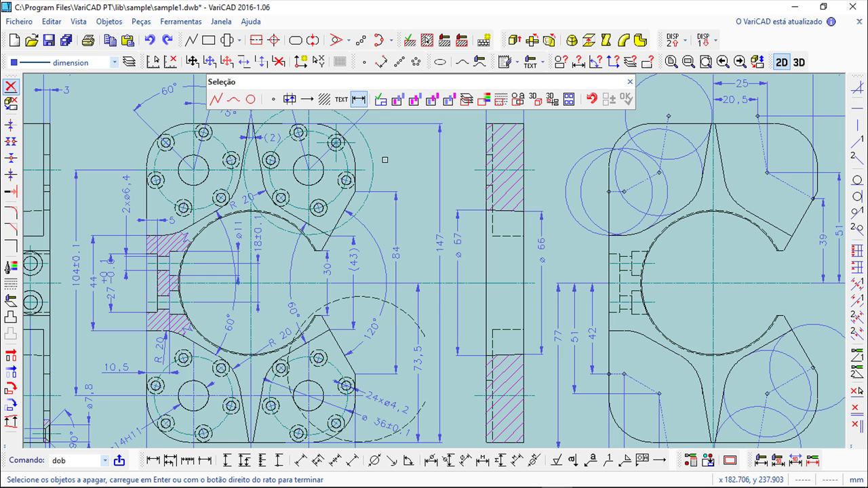
- Examine the dimensions across all views of the drawing with the dimension selection filter active
middle_click_drag(405, 206, 453, 284)
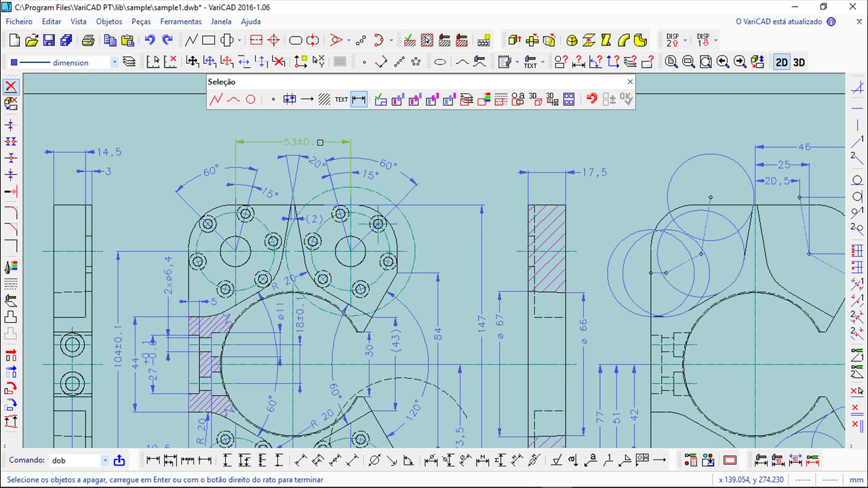
mouse_move(480, 344)
middle_mouse_down()
mouse_move(321, 299)
mouse_move(271, 324)
middle_mouse_up()
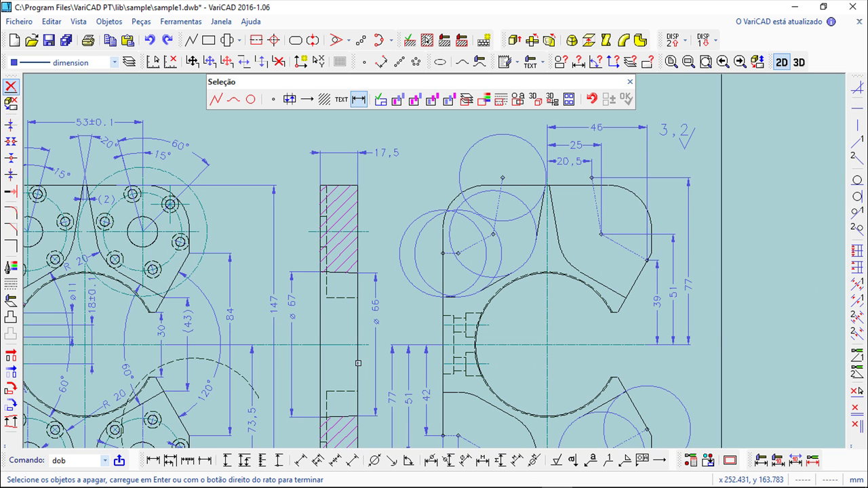
middle_click_drag(355, 359, 439, 237)
middle_click_drag(398, 350, 405, 285)
middle_click_drag(288, 331, 396, 339)
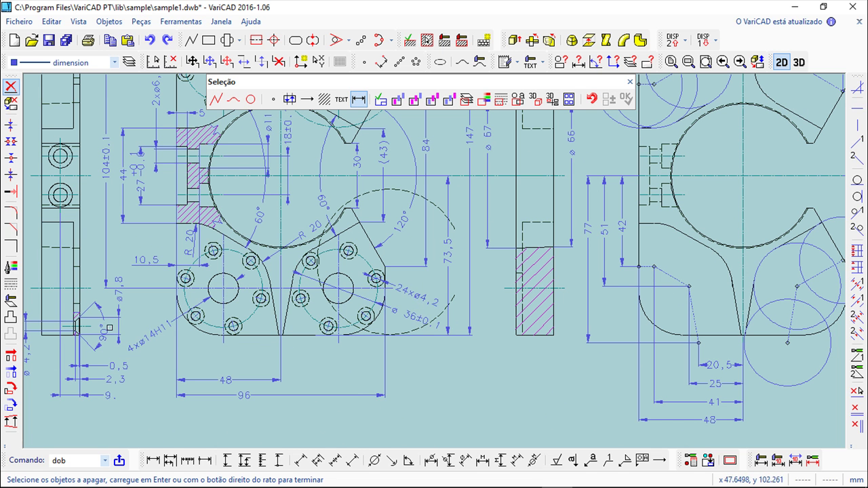
scroll(318, 231, "down", 1)
middle_click_drag(321, 234, 337, 322)
middle_click_drag(369, 232, 359, 243)
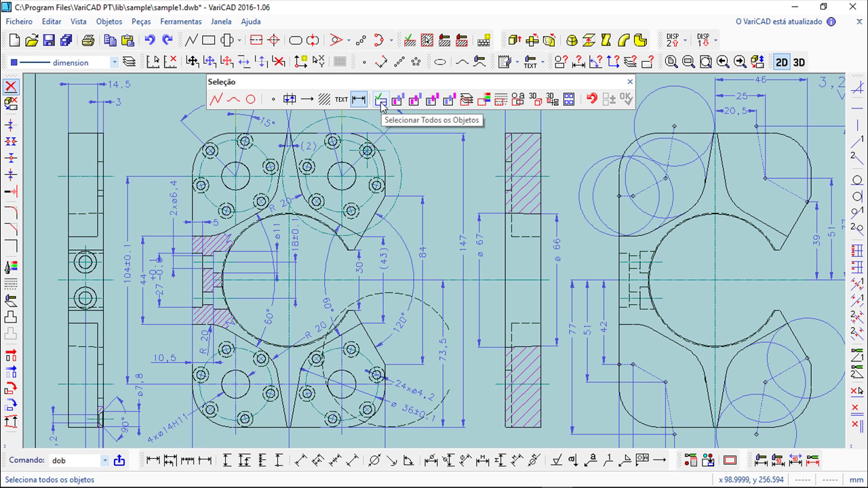
- Select all objects in the drawing for deletion and deselect them again
scroll(359, 262, "down", 3)
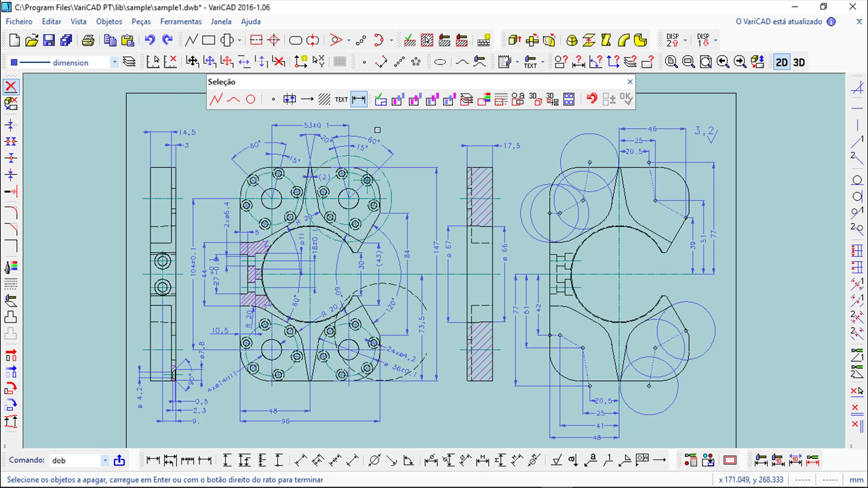
left_click(380, 102)
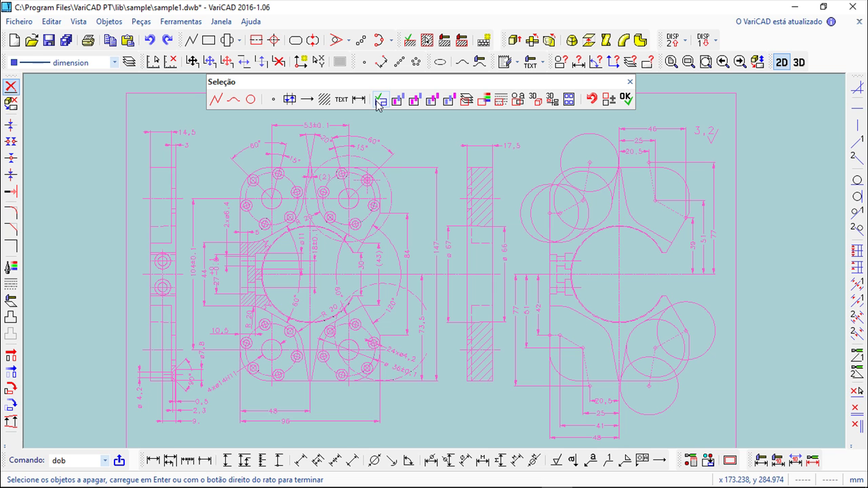
left_click(592, 102)
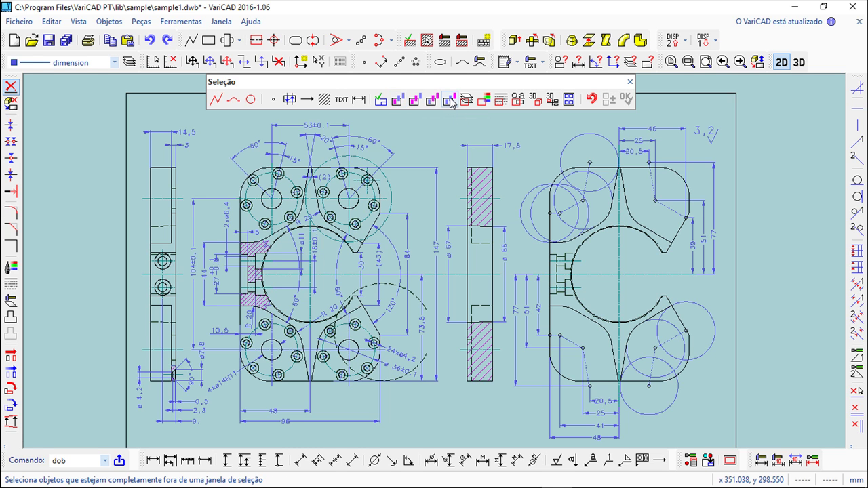
- Window-select the objects lying completely inside a box around the upper end of the narrow side view, and cancel the deletion
left_click(397, 100)
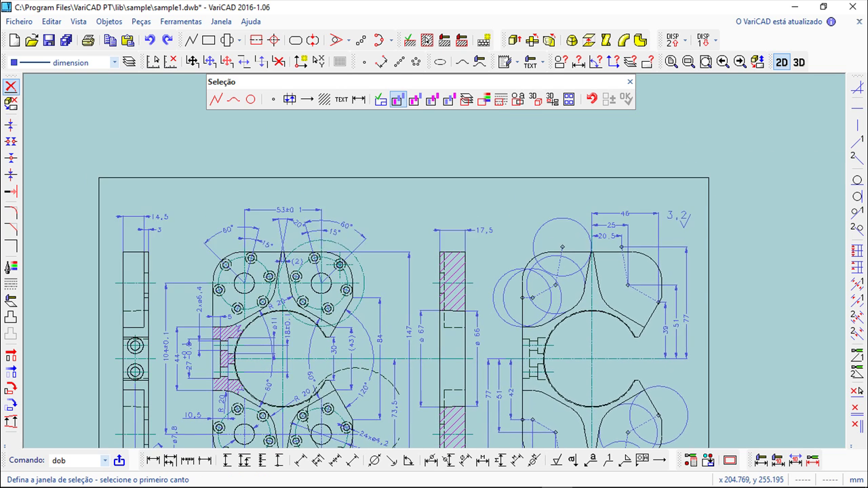
scroll(232, 207, "up", 4)
middle_click_drag(174, 238, 341, 216)
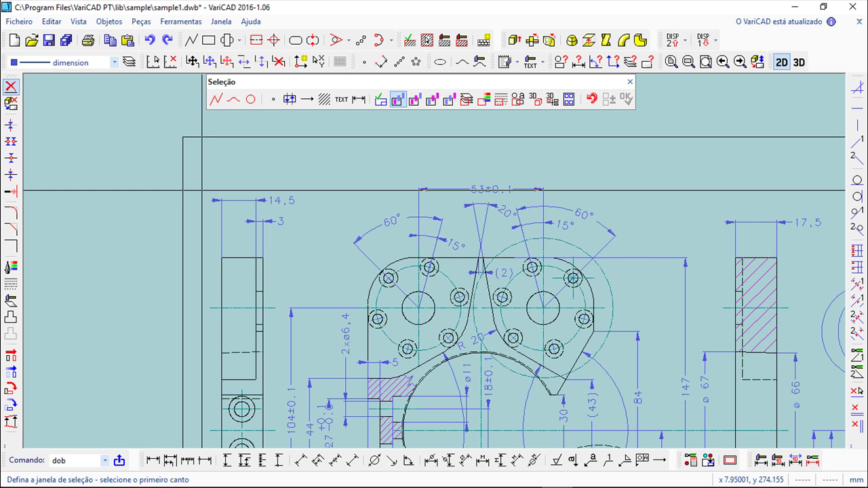
scroll(201, 191, "up", 2)
left_click(201, 191)
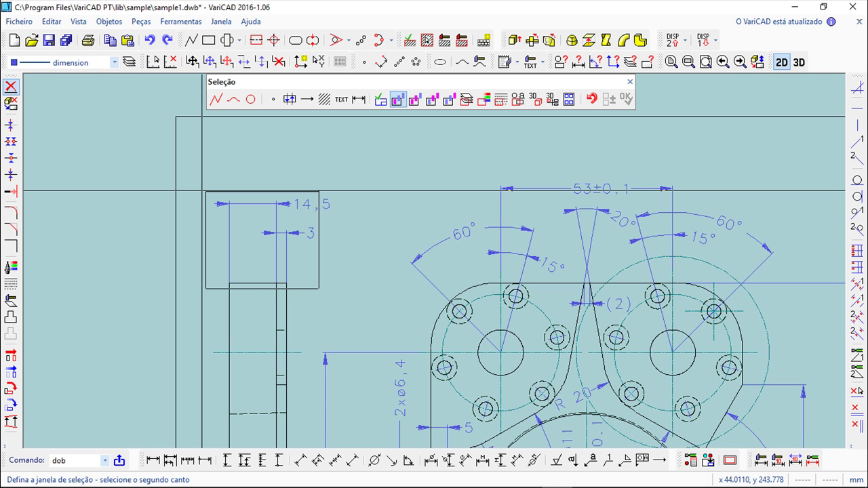
left_click(319, 288)
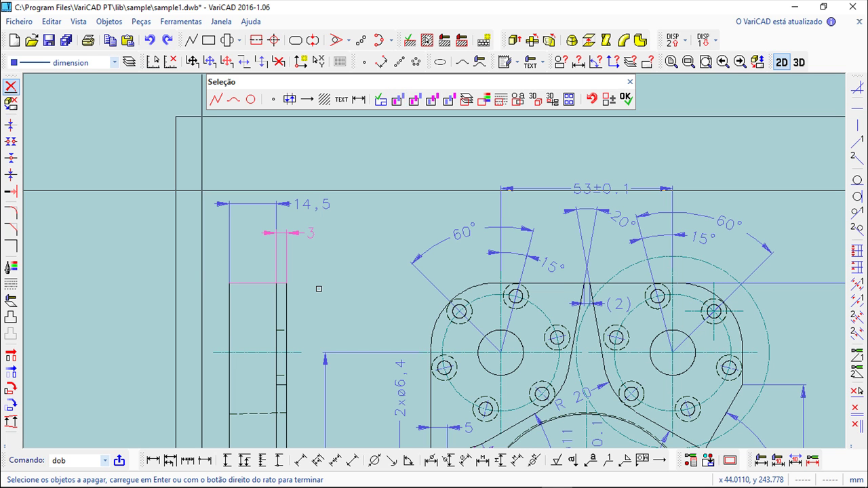
key("Escape")
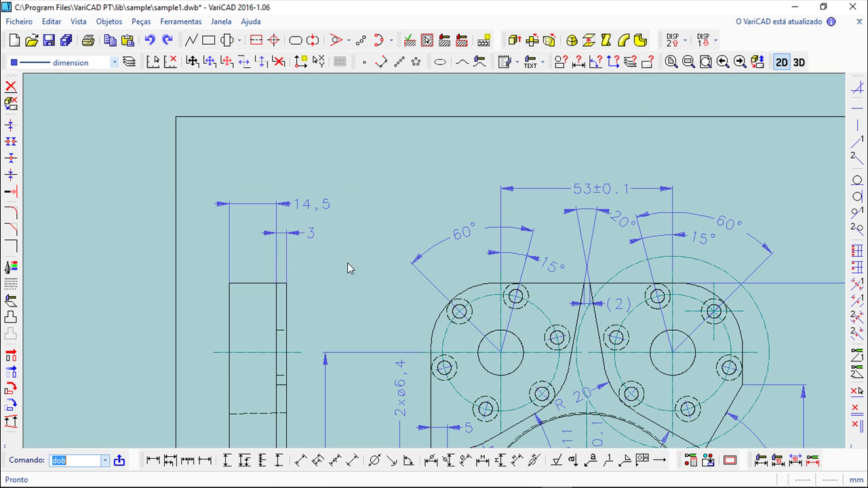
- Restart the deletion and try to select the 14,5 dimension with a window covering only its outer arrowhead
left_click(12, 88)
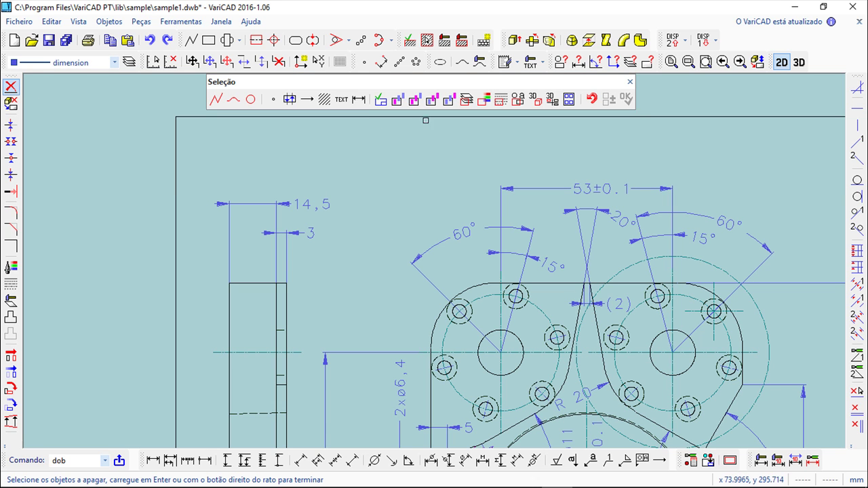
left_click(416, 103)
left_click_drag(179, 179, 210, 209)
left_click(195, 179)
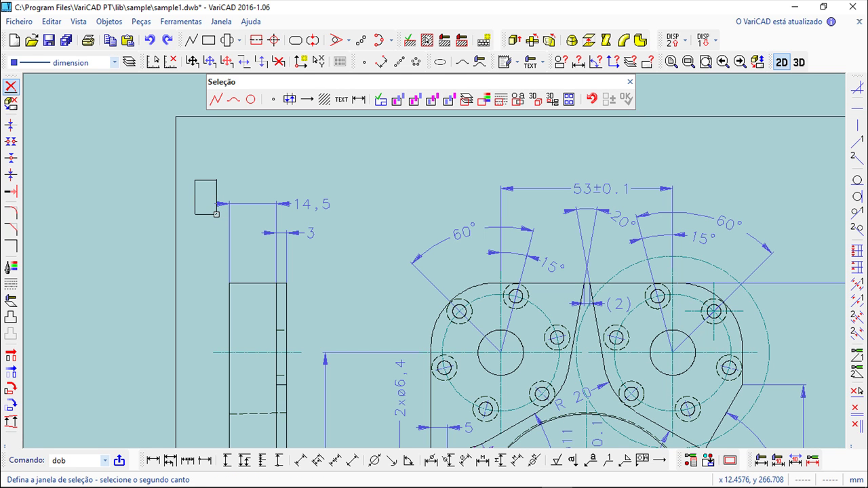
left_click(217, 215)
left_click(191, 182)
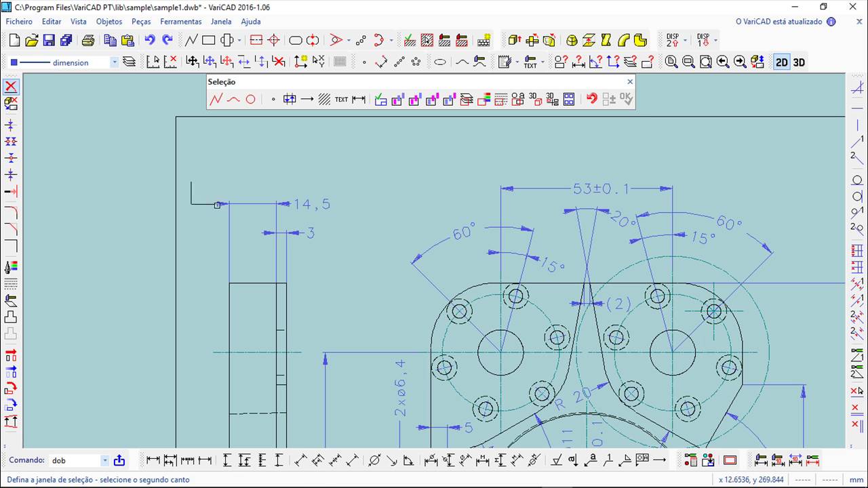
left_click(219, 213)
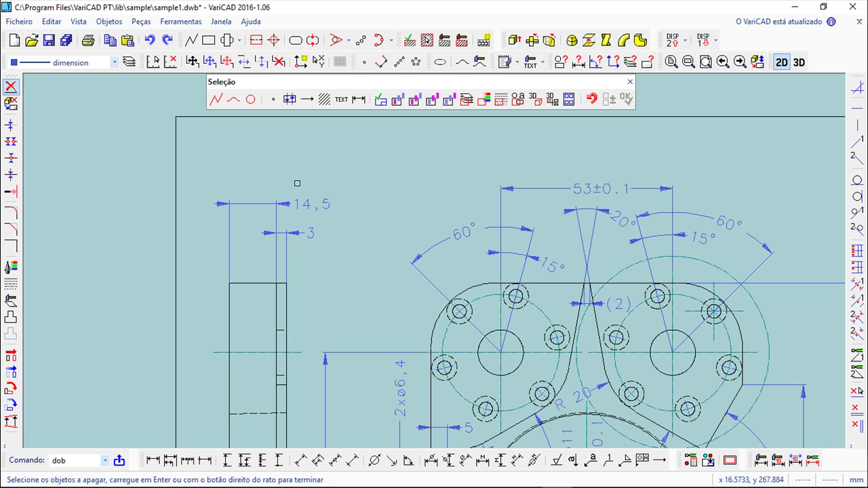
- Select the 14,5 dimension with a window that also catches partly enclosed objects, and cancel the deletion
left_click(415, 100)
left_click(197, 185)
left_click(218, 221)
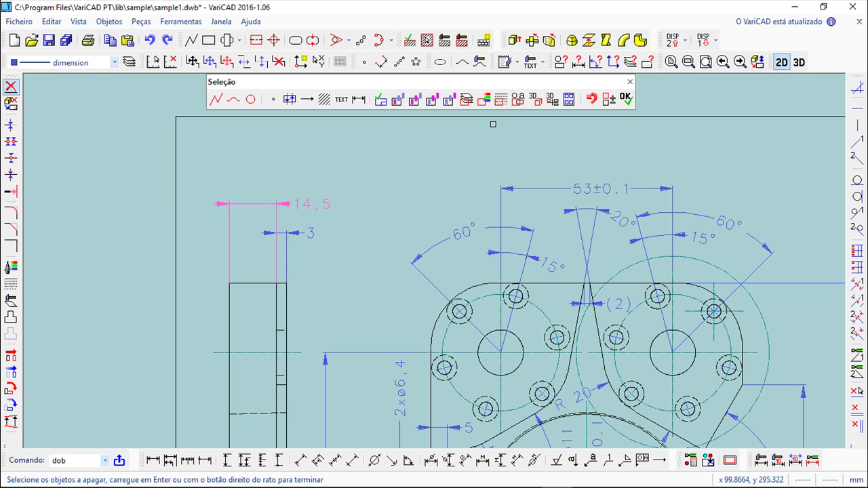
key("Escape")
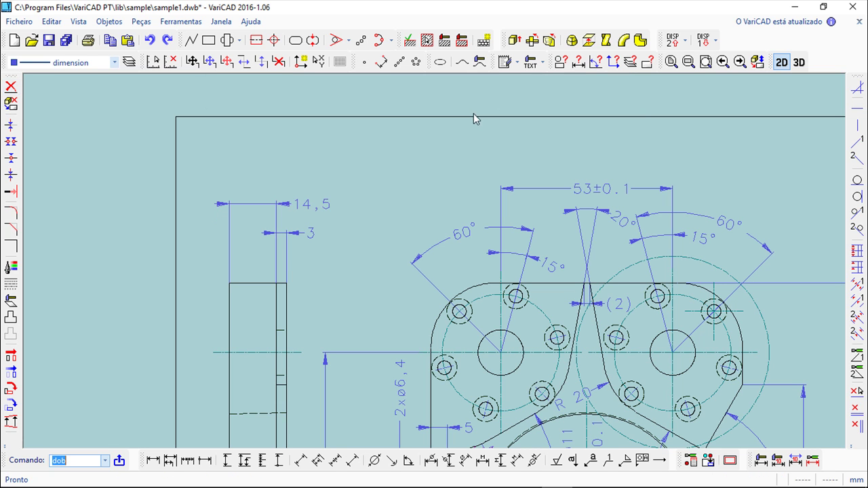
- Filter the deletion by the dimension level, window-select the upper part of the front view, and cancel the deletion
left_click(10, 86)
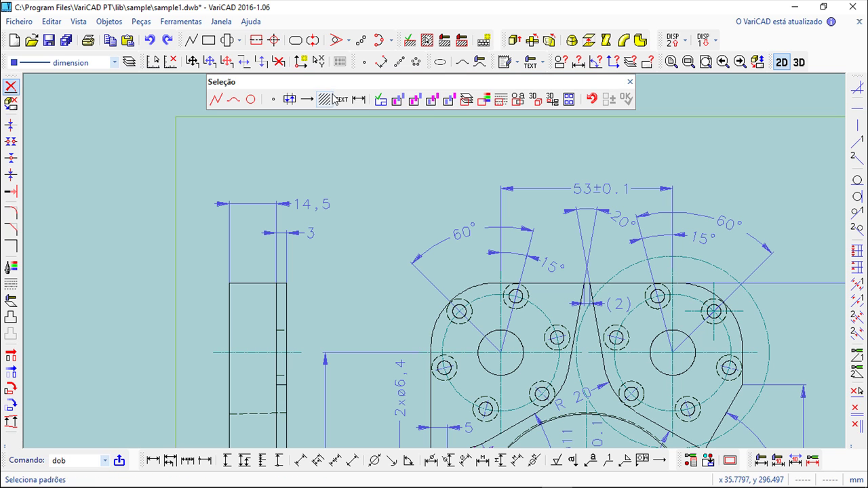
left_click(466, 101)
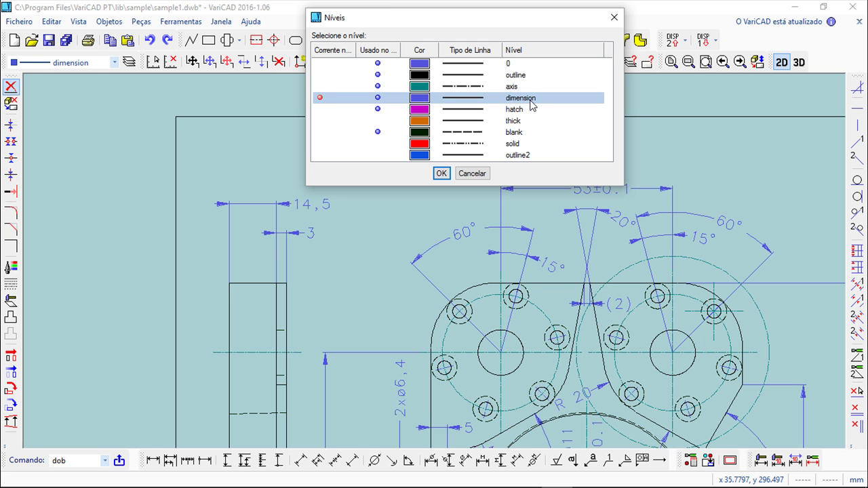
left_click(531, 101)
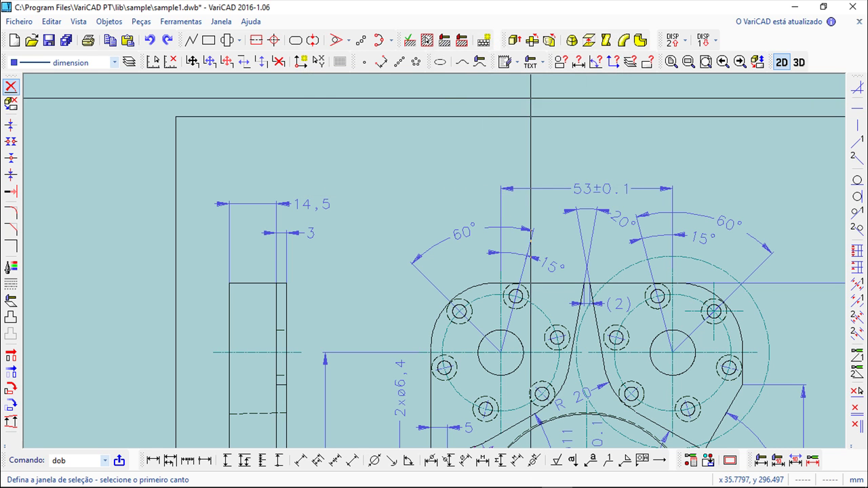
right_click(395, 193)
left_click(366, 156)
left_click(741, 387)
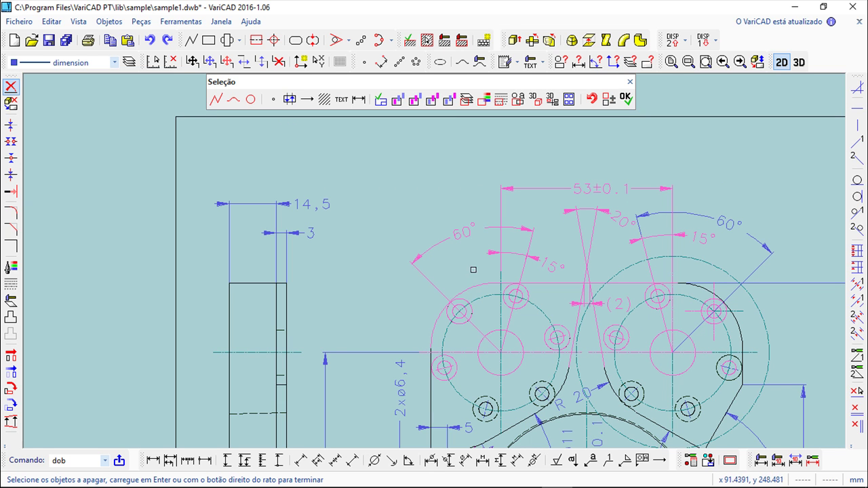
key("Escape")
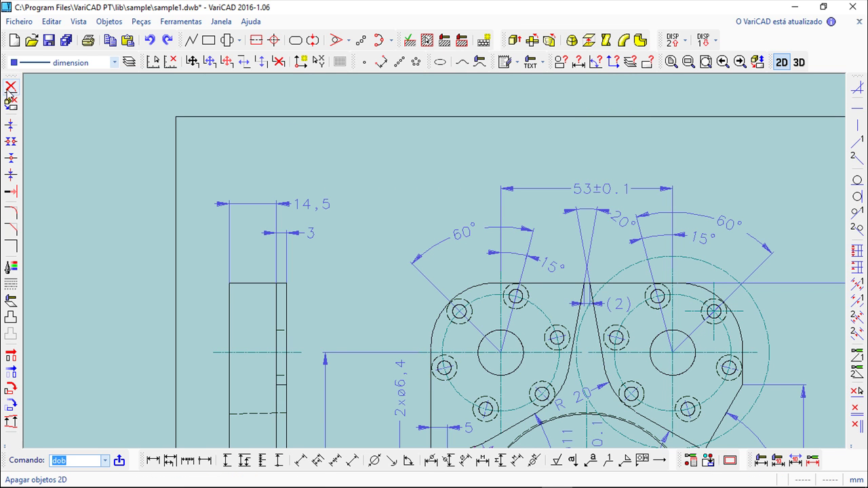
left_click(10, 87)
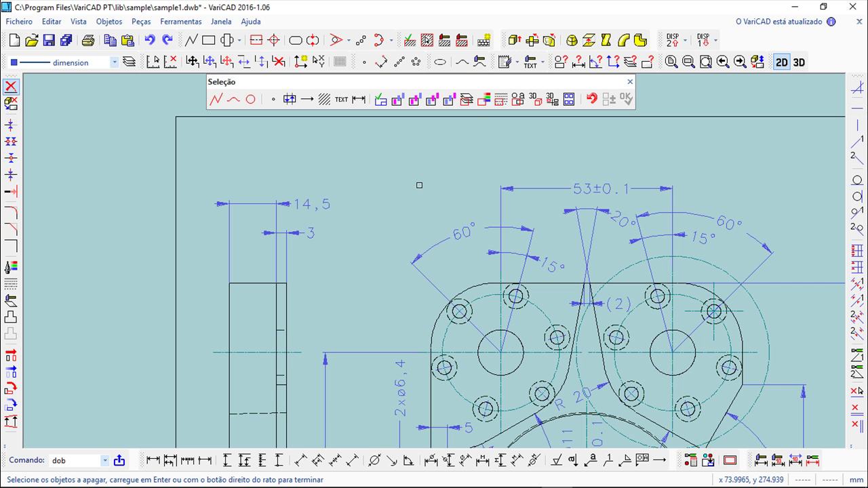
left_click(485, 103)
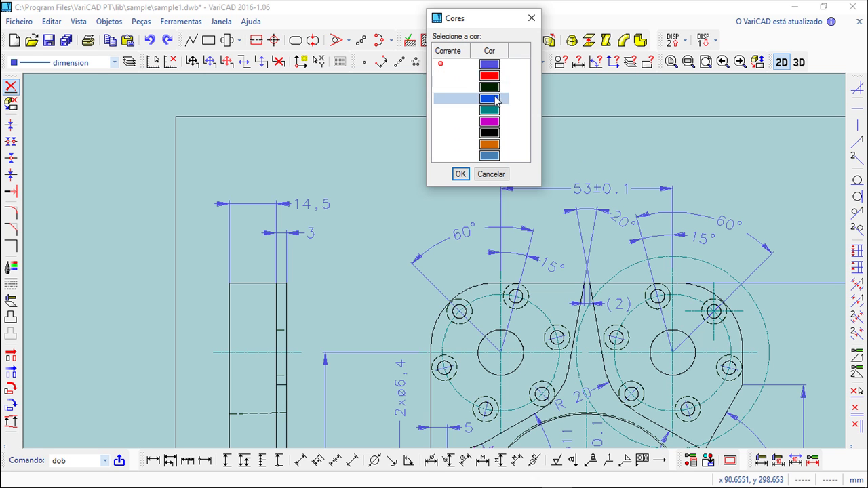
left_click(492, 87)
key("Escape")
- Select all black objects in the whole drawing for deletion by colour, and cancel the deletion
left_click(10, 86)
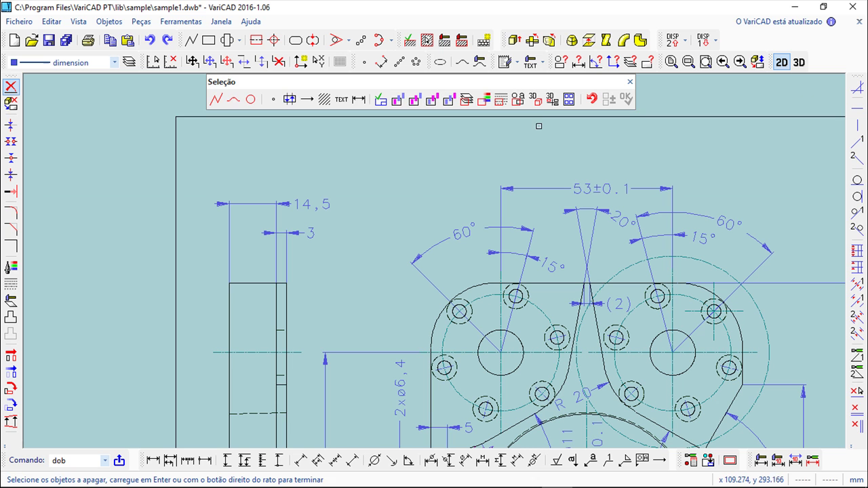
left_click(485, 99)
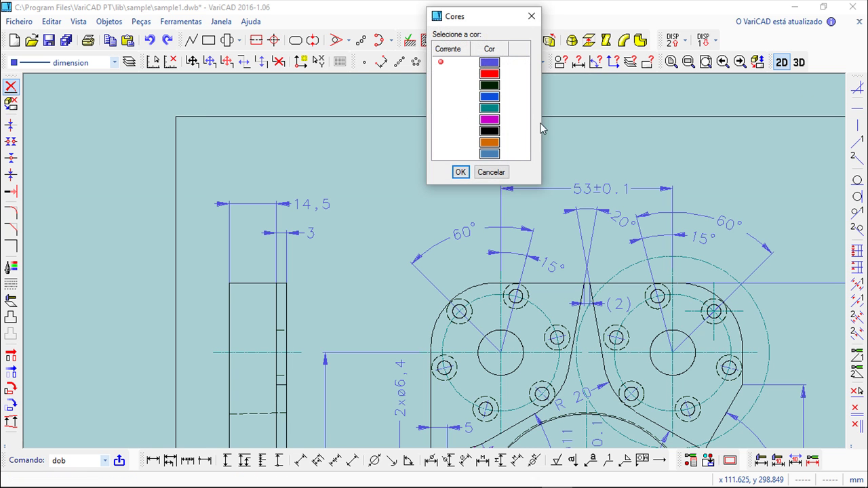
left_click(500, 131)
double_click(456, 117)
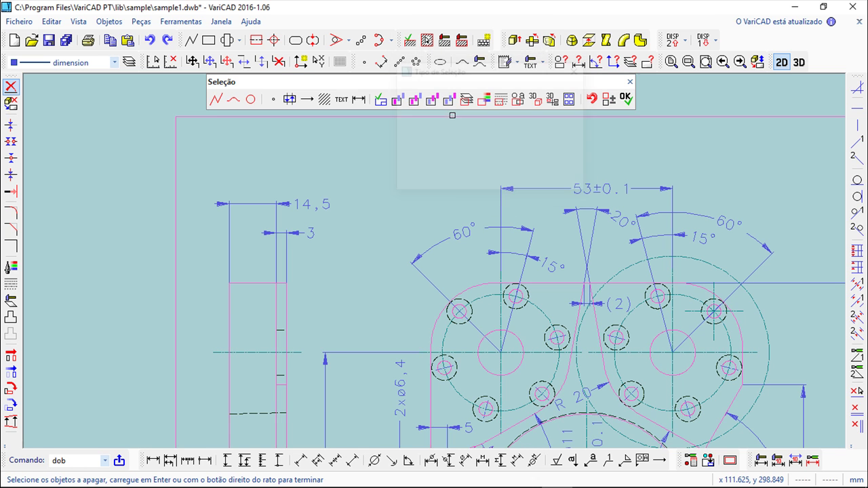
scroll(417, 274, "down", 2)
mouse_move(417, 275)
middle_mouse_down()
mouse_move(329, 256)
mouse_move(455, 324)
middle_mouse_up()
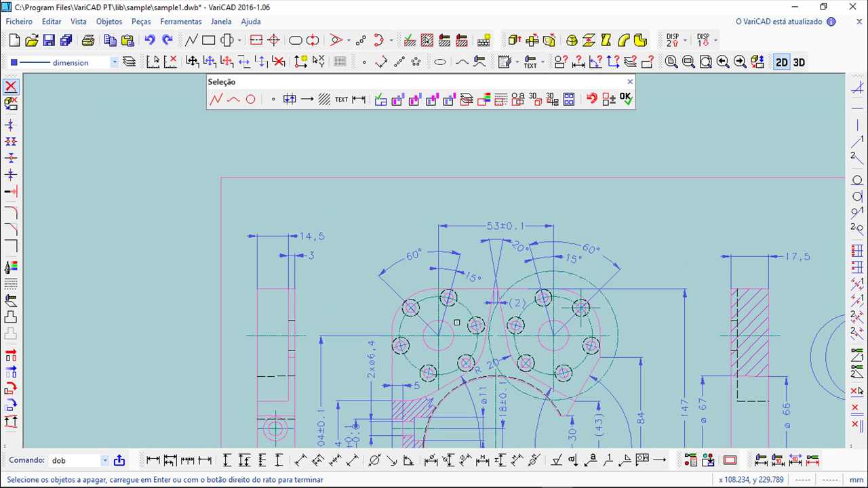
key("Escape")
- Select the continuous-line objects lying completely inside a window around the side and front views for deletion, and deselect them again
left_click(11, 86)
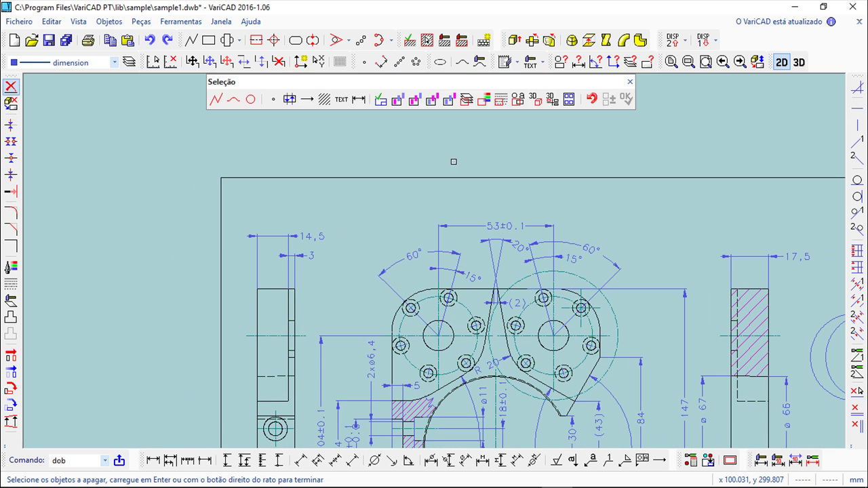
left_click(500, 99)
left_click(498, 76)
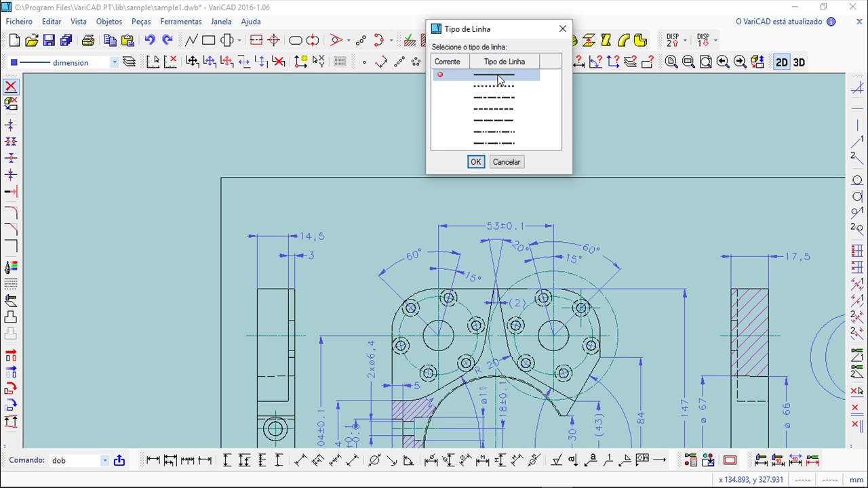
left_click(476, 161)
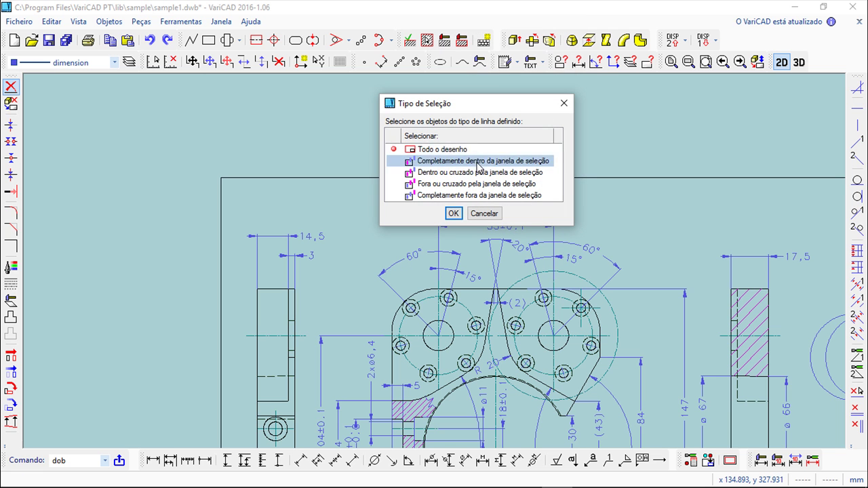
left_click(438, 162)
scroll(340, 251, "down", 3)
middle_click_drag(347, 235, 288, 119)
left_click(210, 94)
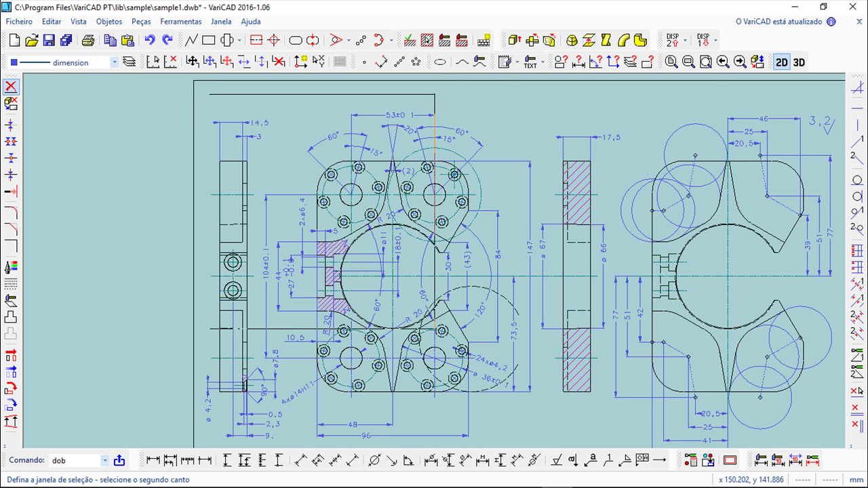
left_click(538, 430)
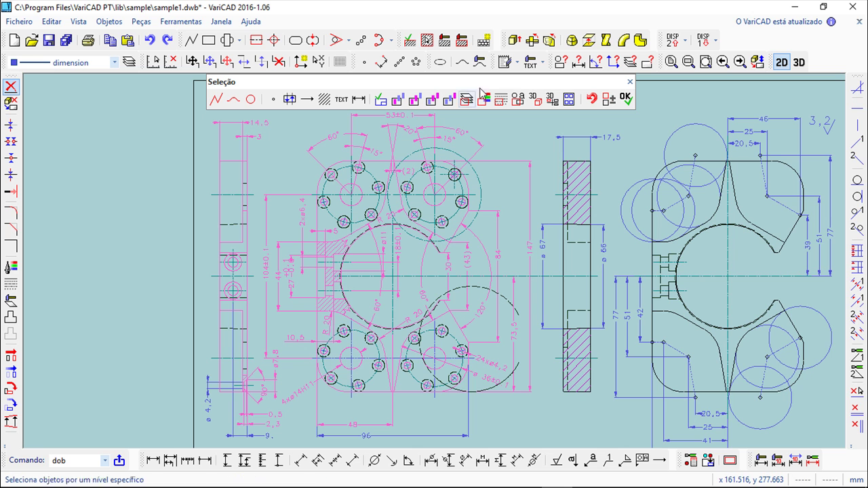
left_click(592, 100)
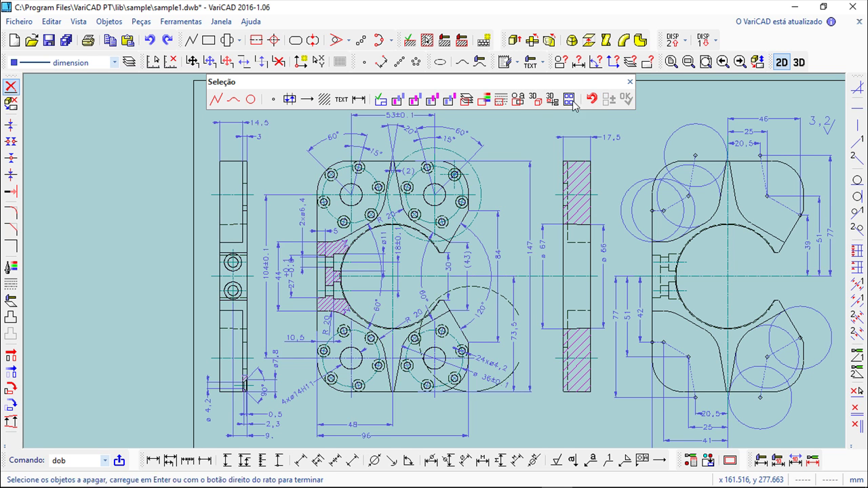
- Look through the object-type and work-group filter options available for the selection
left_click(519, 102)
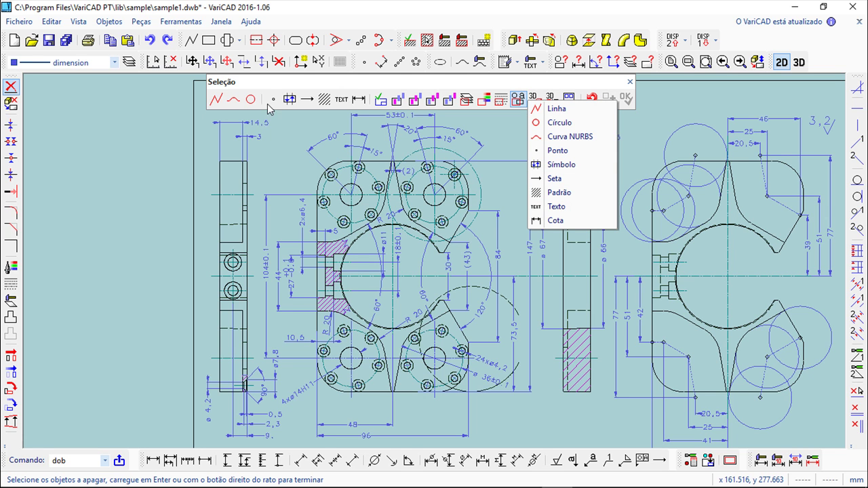
left_click(543, 80)
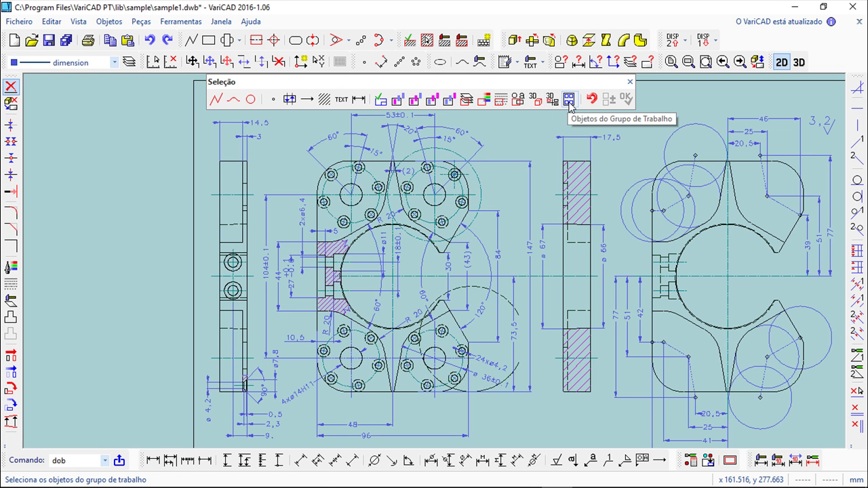
left_click(569, 99)
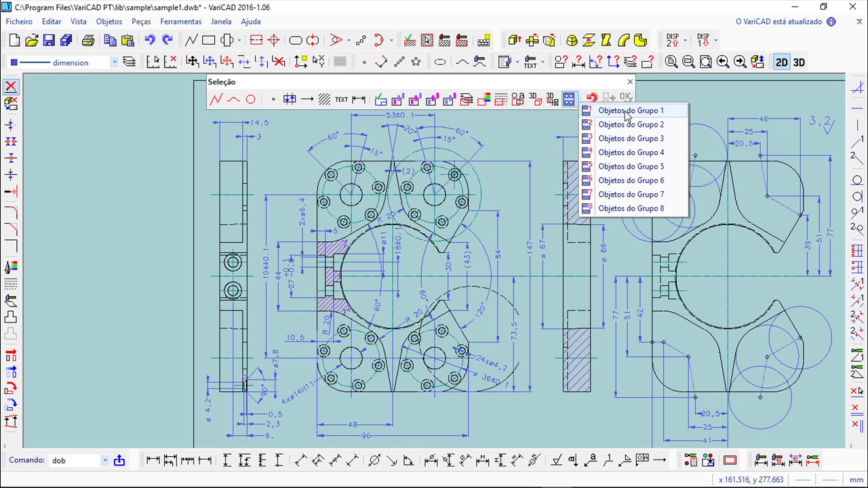
left_click(643, 151)
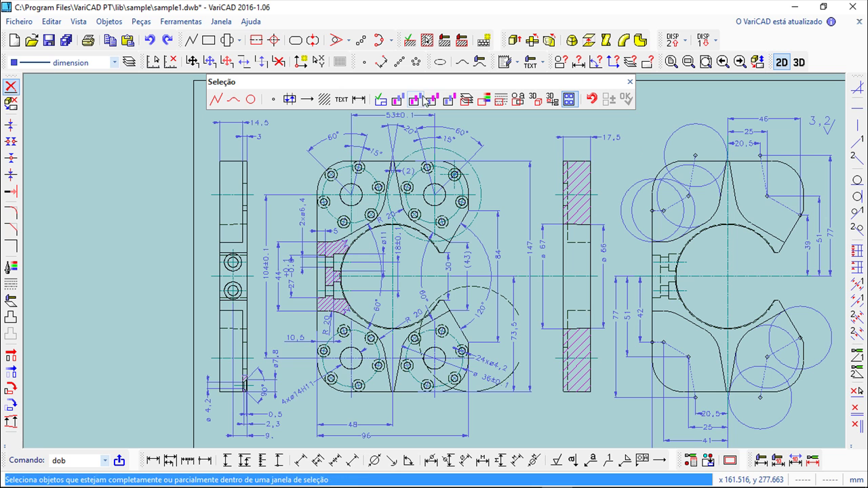
left_click(460, 174)
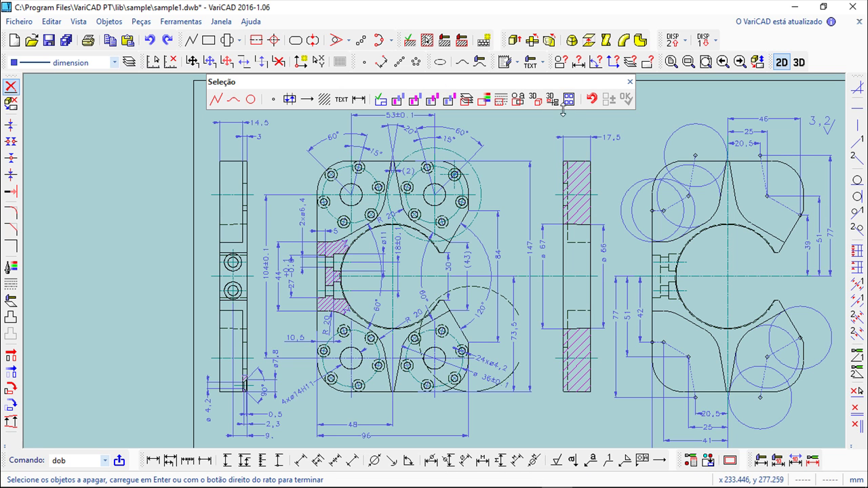
- Window-select the objects in most of the front view for deletion and deselect them all
left_click(281, 133)
left_click(574, 382)
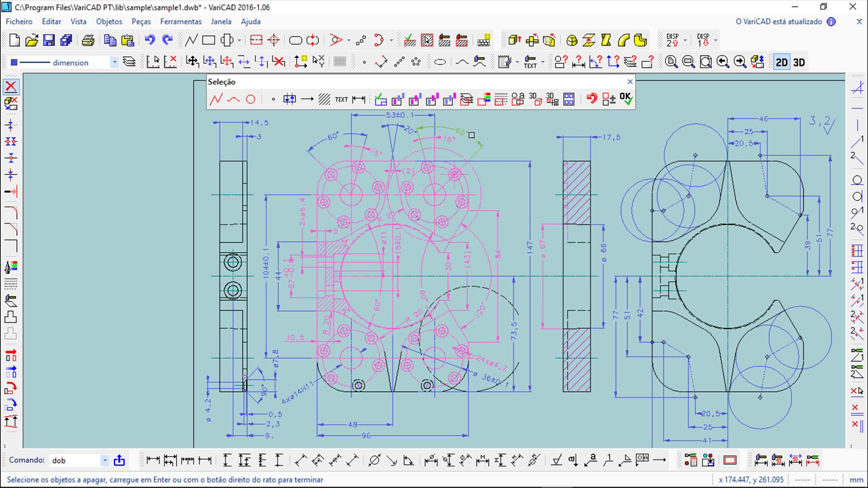
left_click(592, 100)
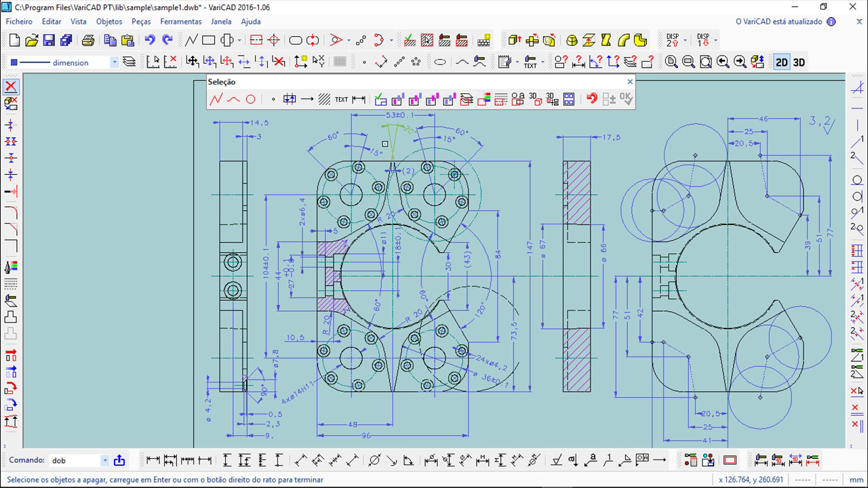
- Window-select the whole front view and exclude its left 15° dimension, the 147 and ø67 dimensions and the upper hatch from the selection
mouse_move(281, 135)
left_mouse_down()
mouse_move(500, 347)
mouse_move(588, 406)
left_mouse_up()
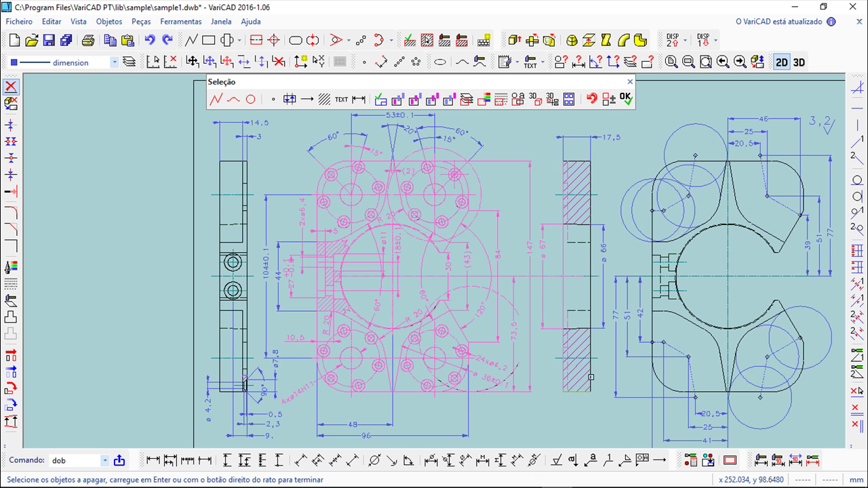
left_click(609, 101)
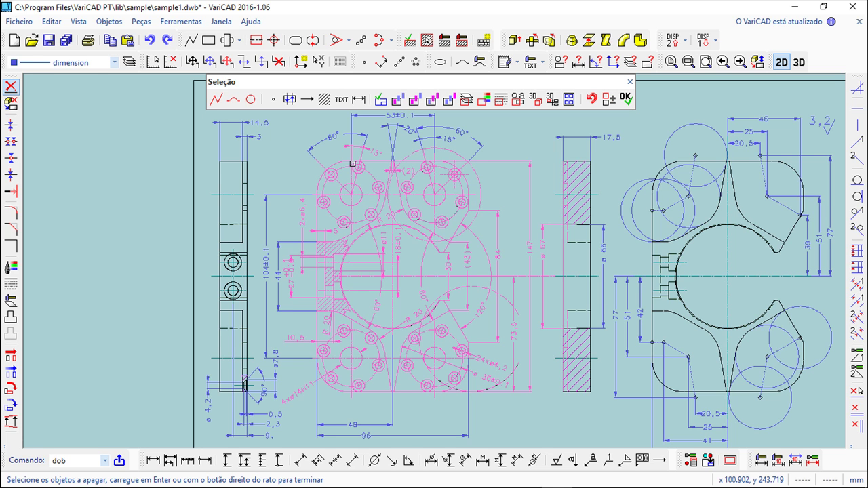
left_click(608, 99)
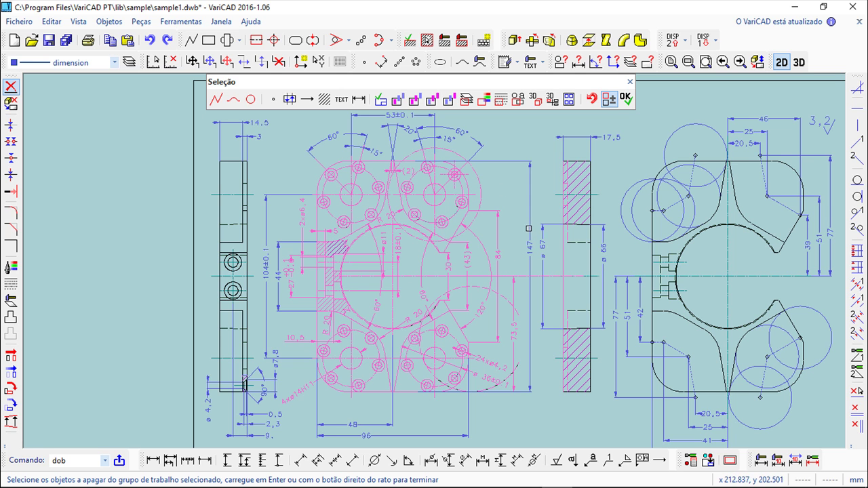
- Delete the remaining selected front view objects and undo the deletion
left_click(628, 101)
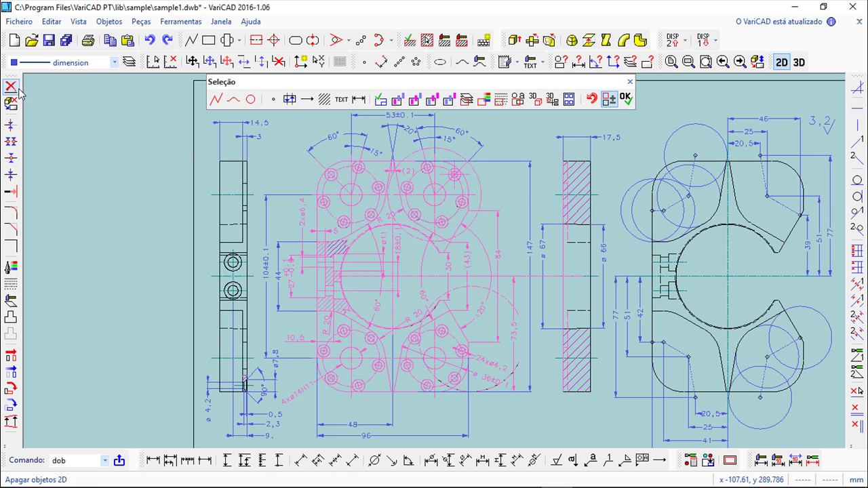
left_click(627, 99)
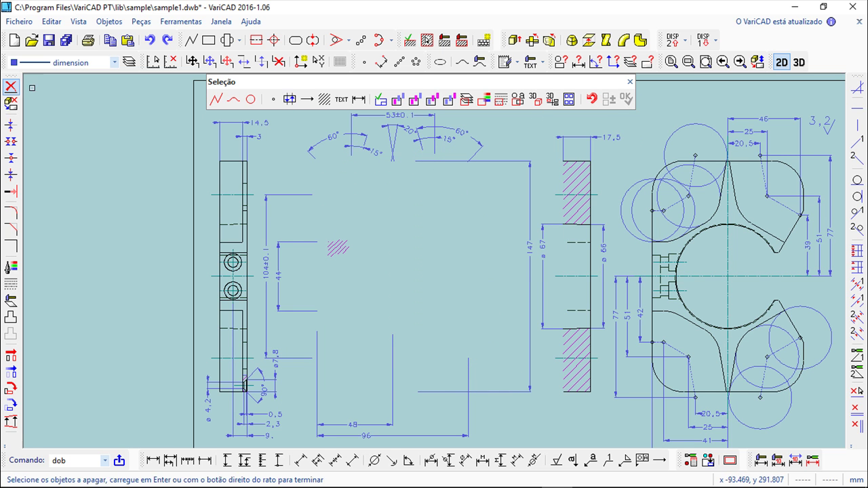
left_click(150, 41)
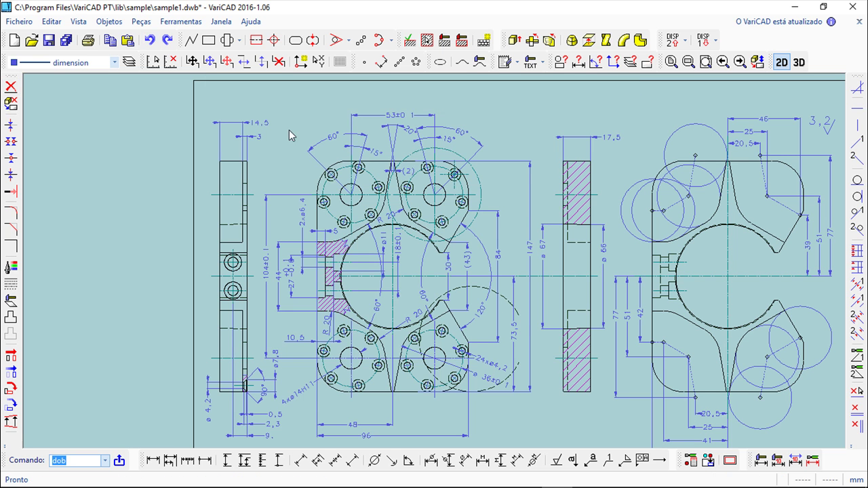
- Draw two connected sample lines forming an L-shaped corner in the empty area below the front view
scroll(584, 263, "down", 3)
scroll(407, 221, "up", 3)
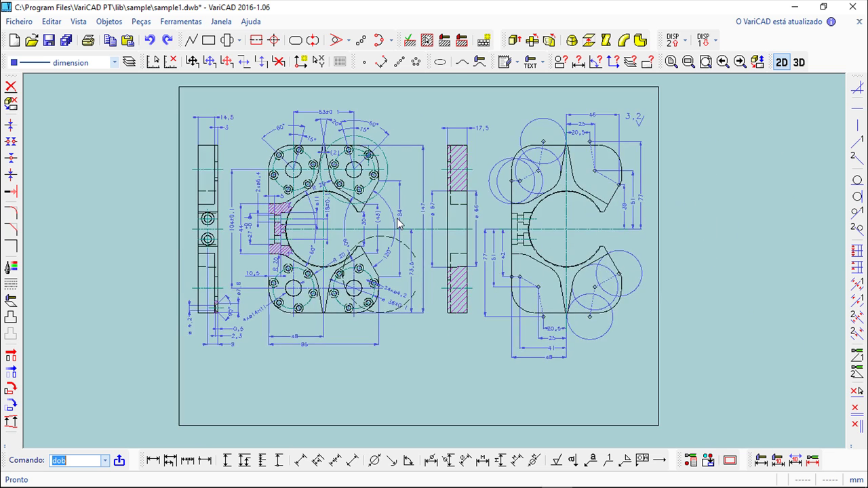
scroll(407, 220, "up", 3)
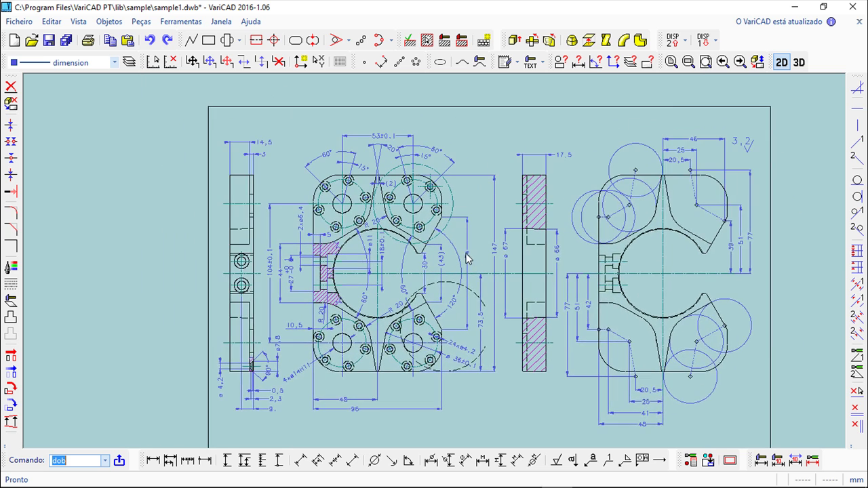
scroll(453, 248, "up", 2)
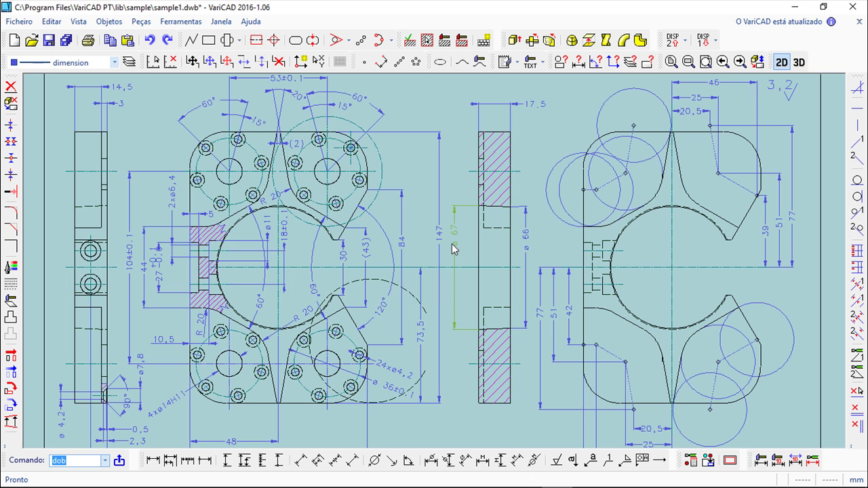
middle_click_drag(346, 326, 394, 80)
left_click(194, 42)
left_click(286, 238)
left_click(282, 315)
right_click(376, 310)
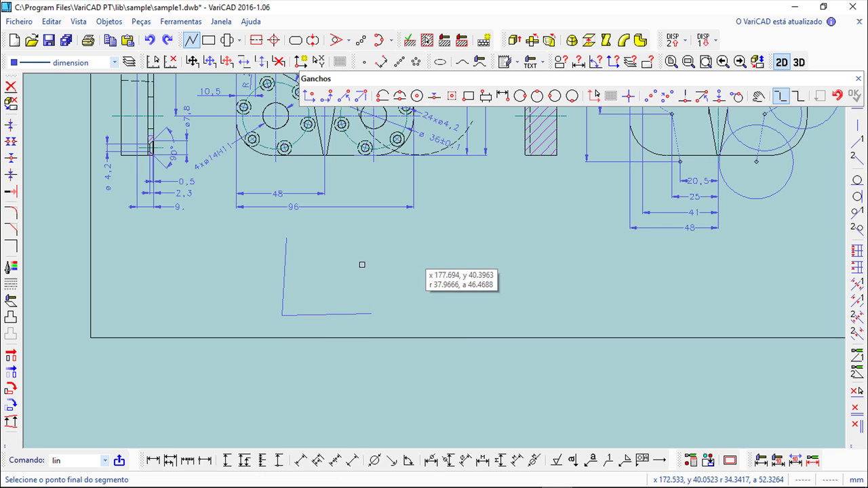
- Start the corner command on the sample lines to view which selection filters it offers, and leave it
scroll(357, 189, "up", 2)
mouse_move(295, 293)
middle_mouse_down()
mouse_move(381, 228)
mouse_move(420, 215)
middle_mouse_up()
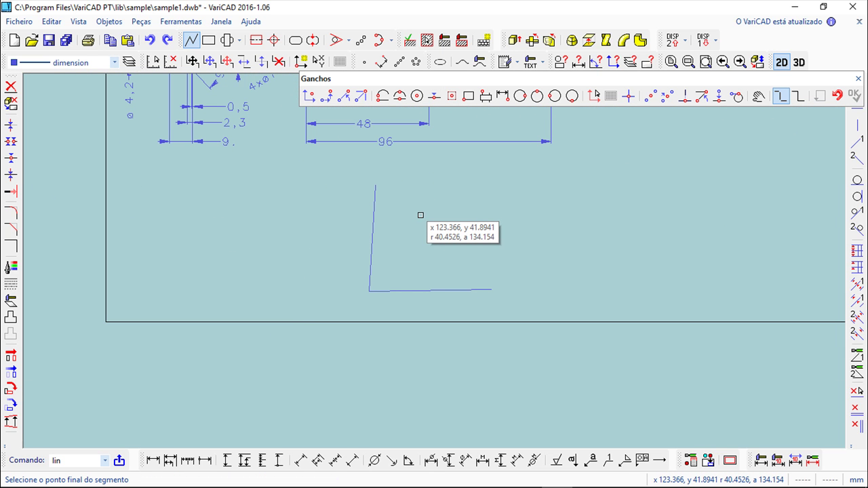
left_click(12, 246)
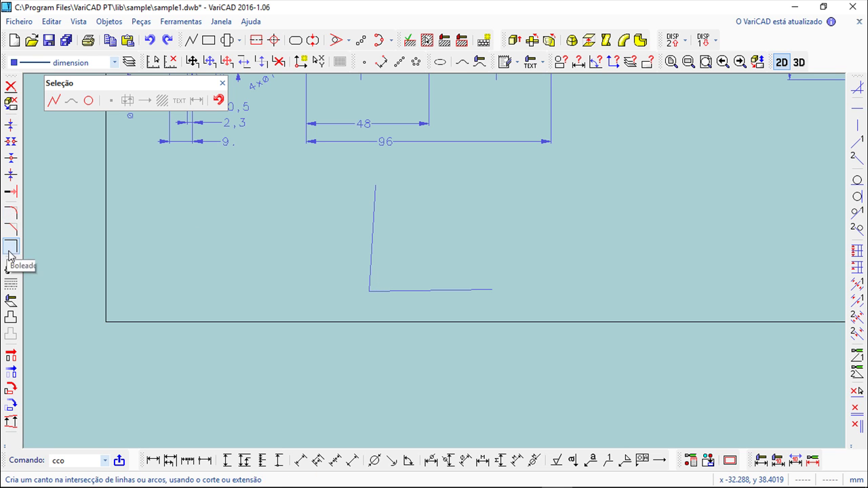
right_click(328, 212)
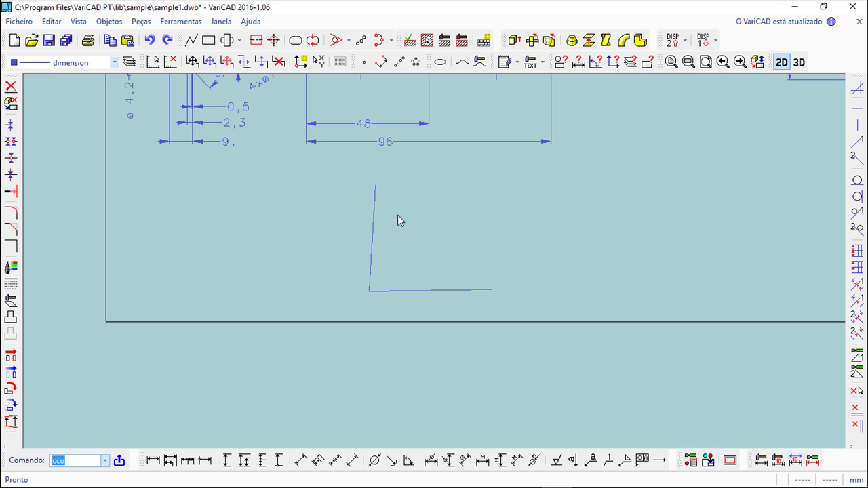
- Window-select the two sample lines below the front view and delete them
left_click(10, 86)
left_click(337, 182)
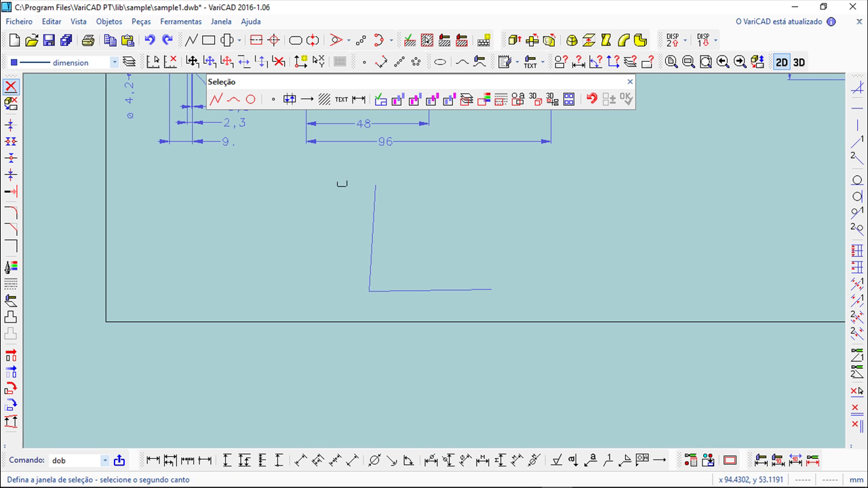
left_click(521, 307)
right_click(483, 266)
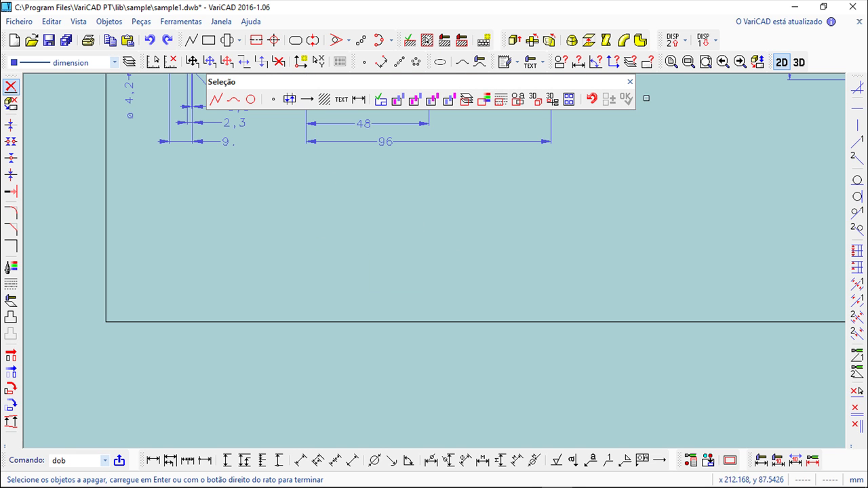
left_click(630, 82)
- Open the 2D object selection settings in the system configuration and review the cursor aperture and selection-window options
scroll(514, 173, "up", 5)
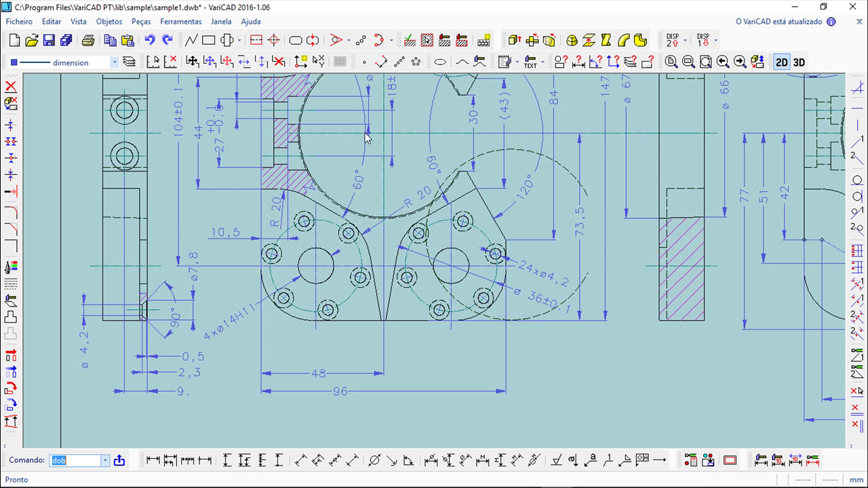
left_click(175, 23)
left_click(247, 232)
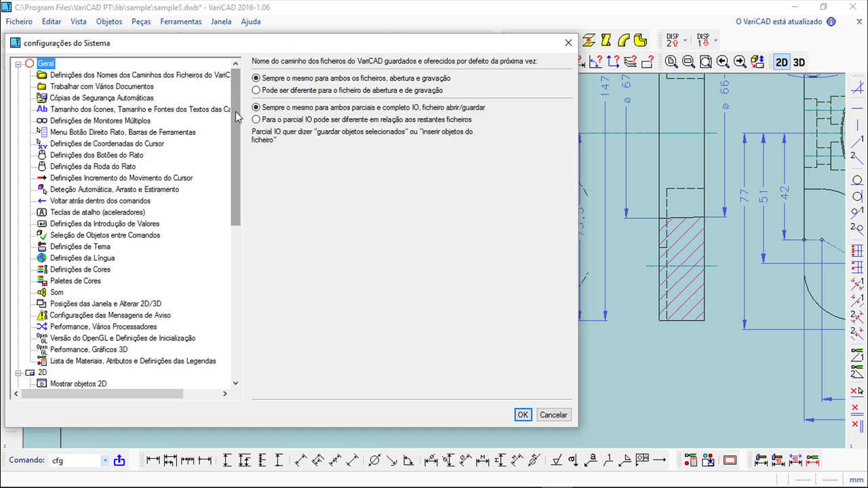
left_click_drag(236, 116, 237, 264)
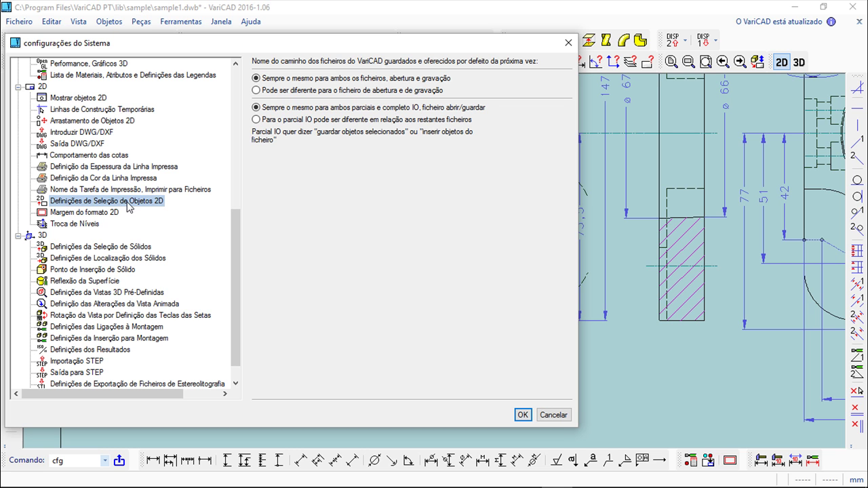
left_click(152, 205)
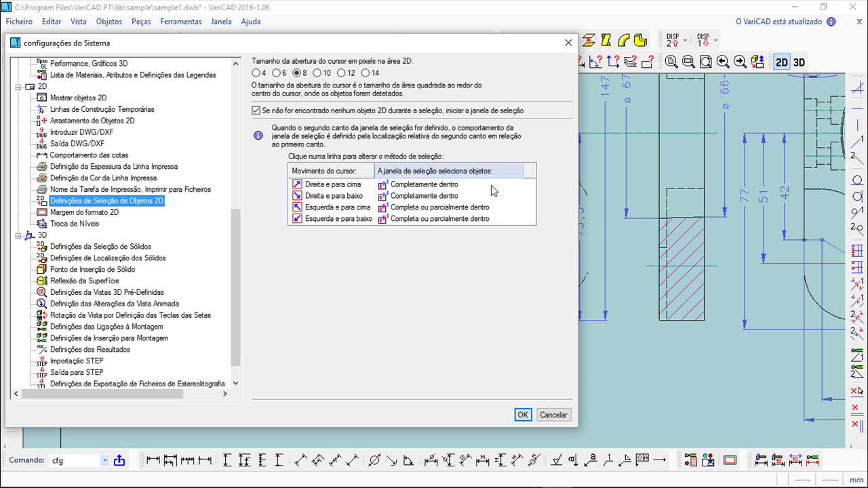
left_click(522, 415)
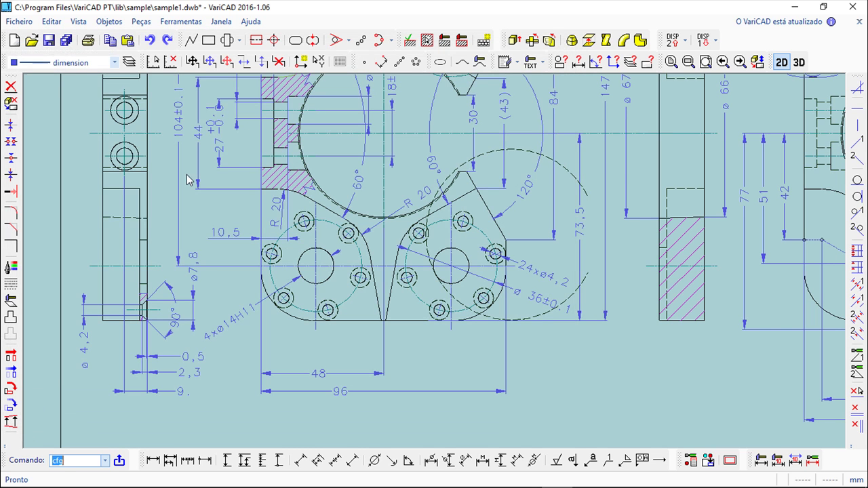
- Pick the 73,5 dimension for deletion, start a selection window in the empty area below it, and cancel the deletion
left_click(11, 88)
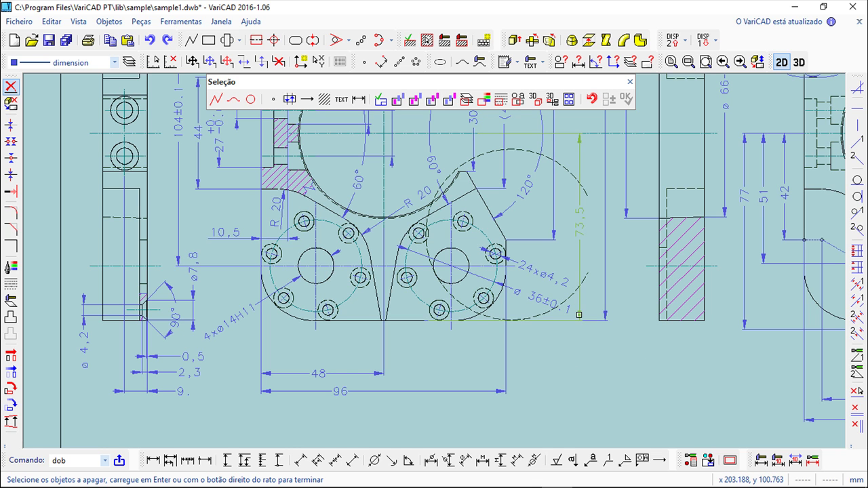
left_click(580, 315)
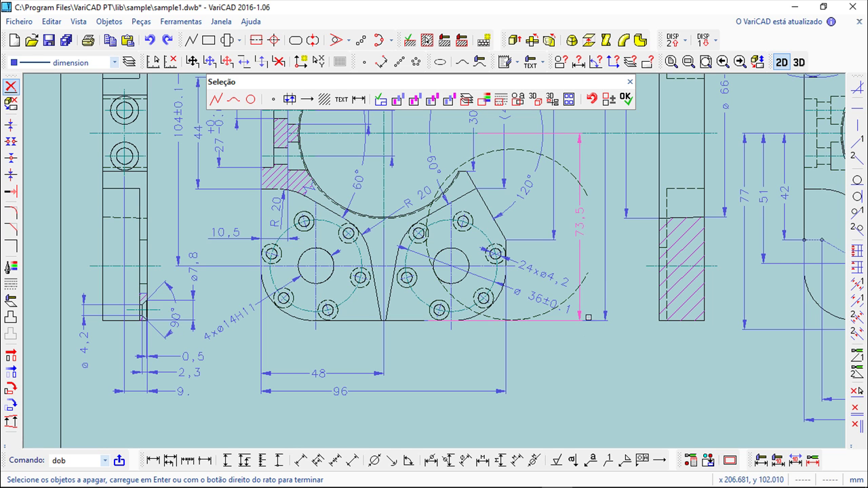
left_click(567, 389)
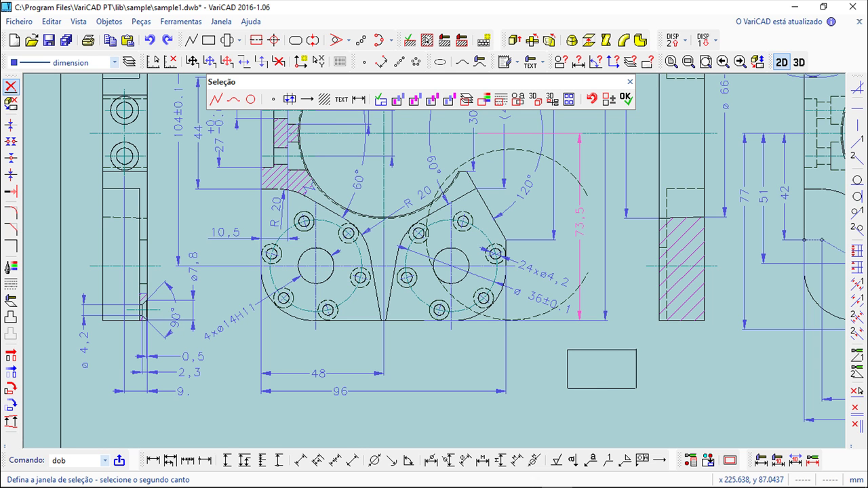
key("Escape")
- Reopen the 2D object selection settings and examine the window-selection methods available for the right-and-up cursor movement
left_click(171, 22)
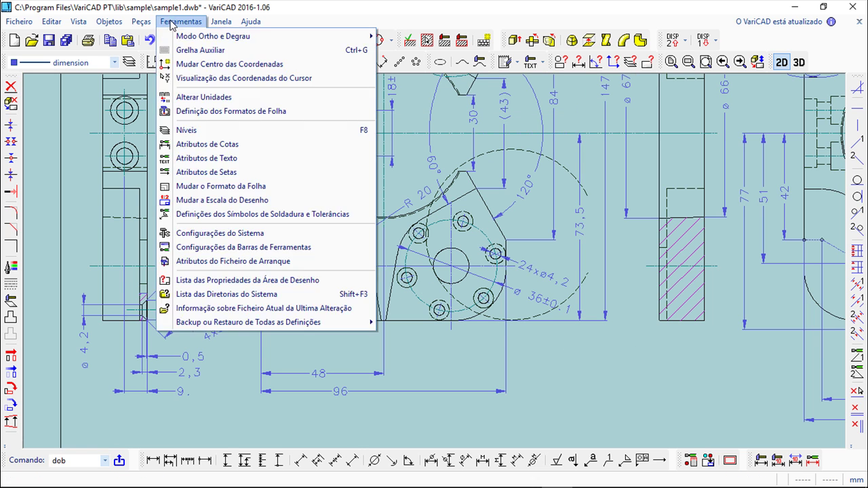
left_click(228, 234)
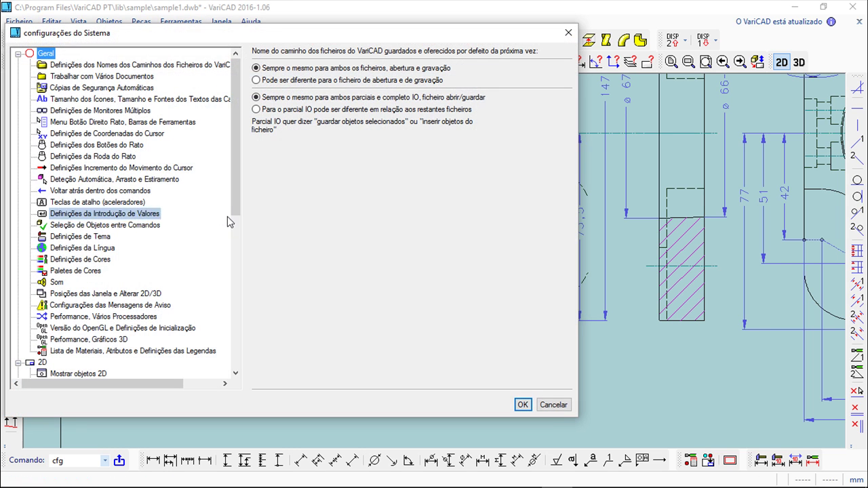
left_click_drag(234, 204, 235, 302)
left_click(136, 284)
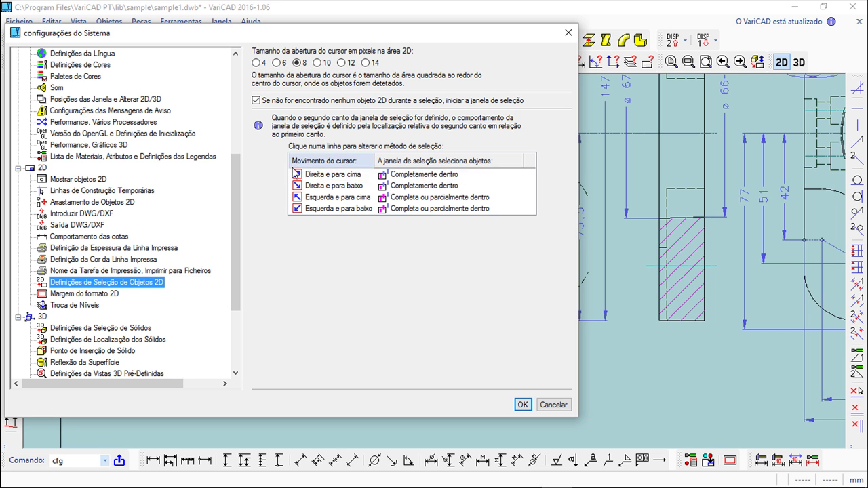
left_click(336, 208)
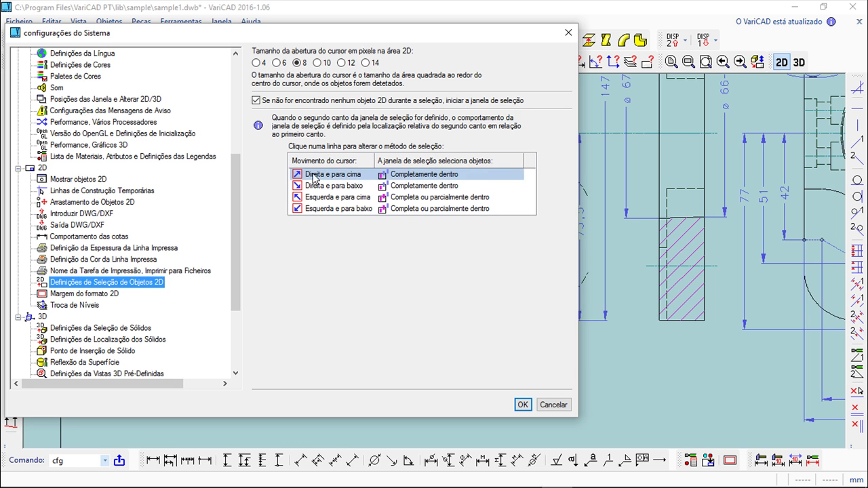
left_click(413, 177)
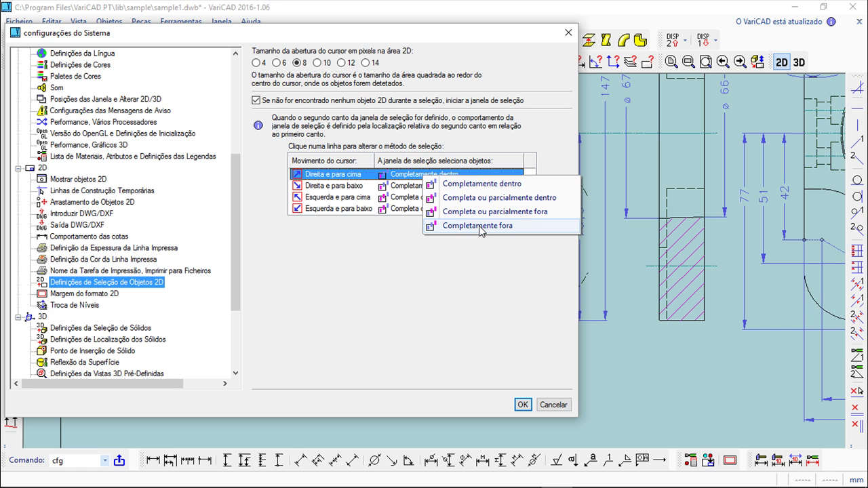
left_click(475, 262)
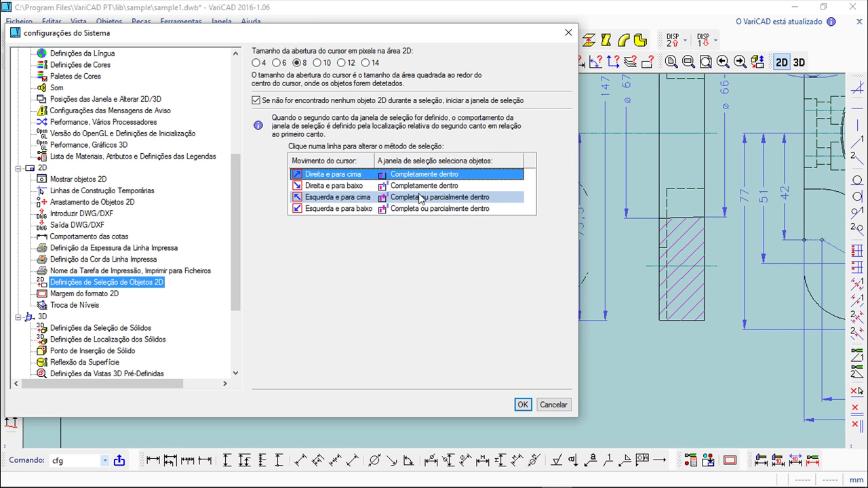
left_click(522, 404)
middle_click_drag(490, 227, 467, 311)
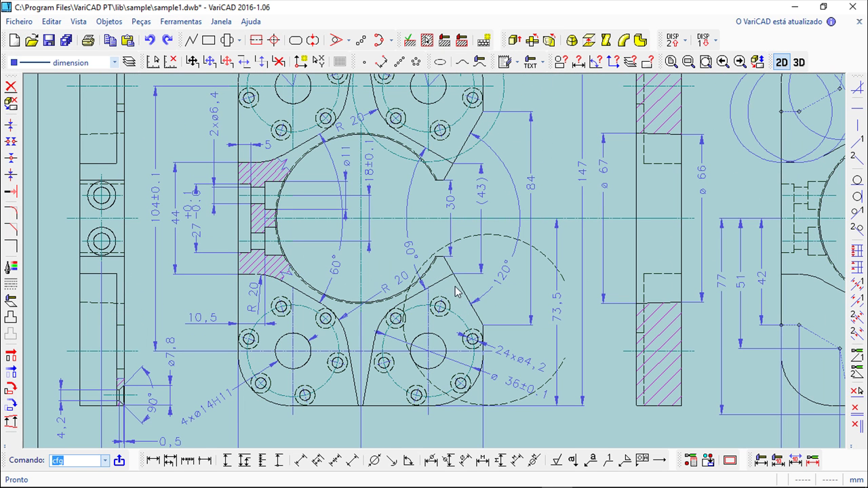